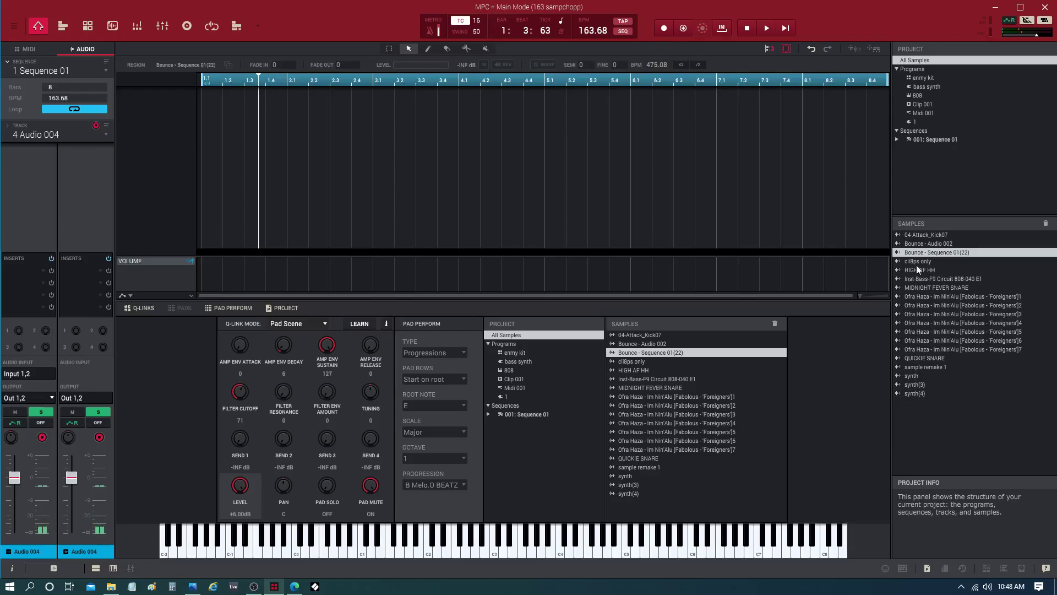
Step: Select the Bounce - Audio 002 sample in the Samples list
{"action": "left_click", "coordinate": [933, 243]}
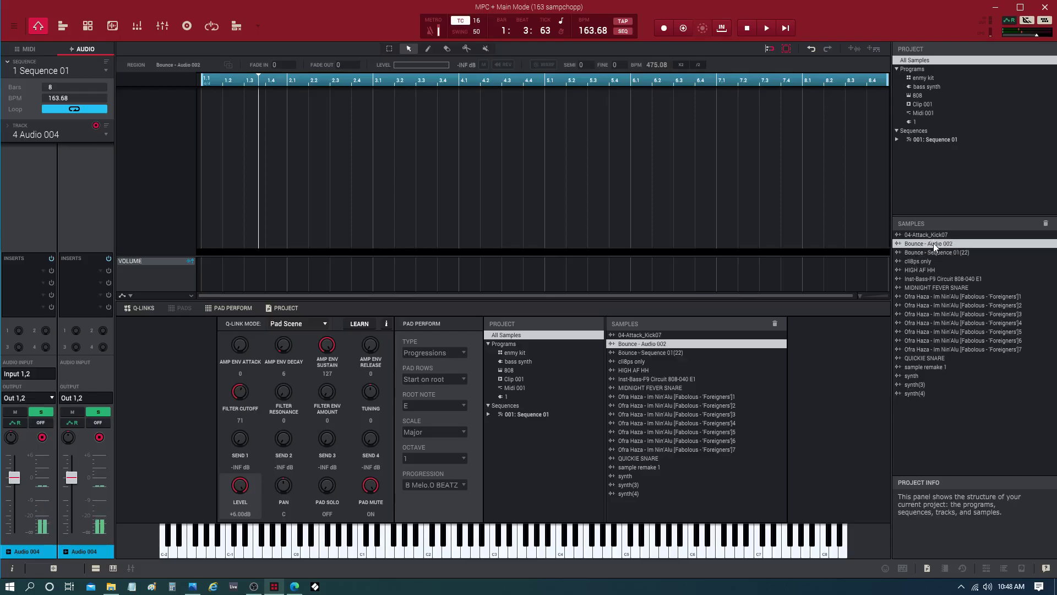
Step: Open Bounce - Audio 002 in Sample Edit and check the MIDI and AUDIO inspector settings
{"action": "double_click", "coordinate": [934, 243]}
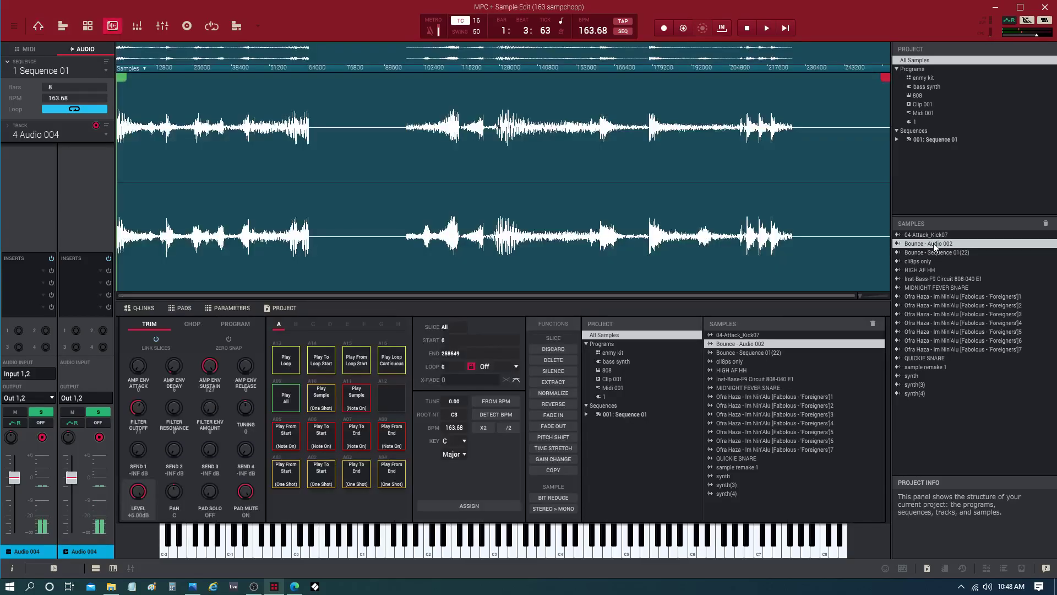
{"action": "left_click", "coordinate": [933, 249]}
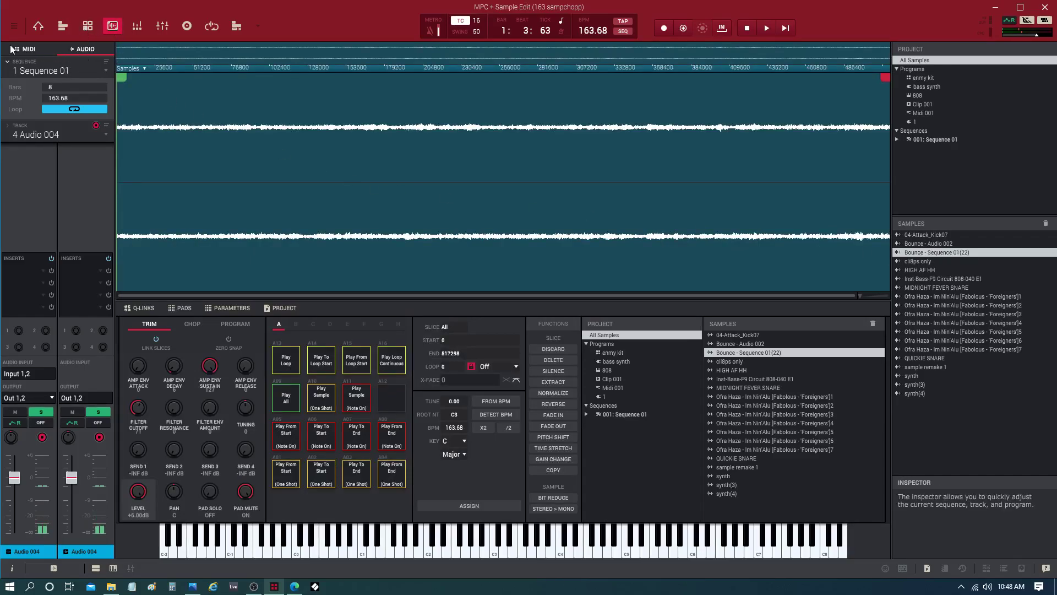
{"action": "left_click", "coordinate": [82, 50]}
{"action": "left_click", "coordinate": [82, 49]}
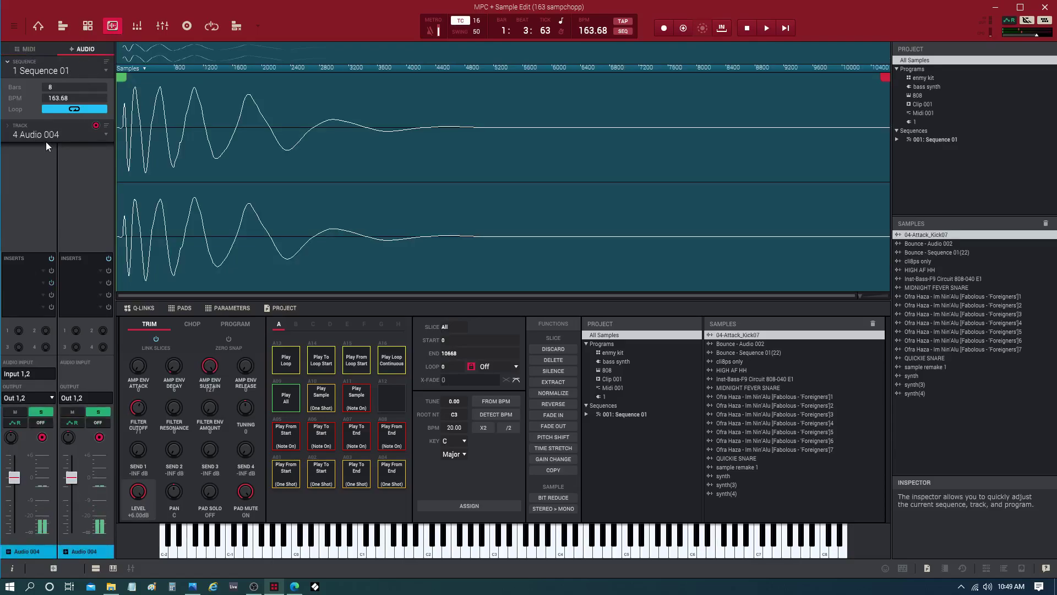
Step: Confirm track 4 Audio 004 is current and open Bounce - Sequence 01(22) in the sample editor
{"action": "left_click", "coordinate": [47, 137]}
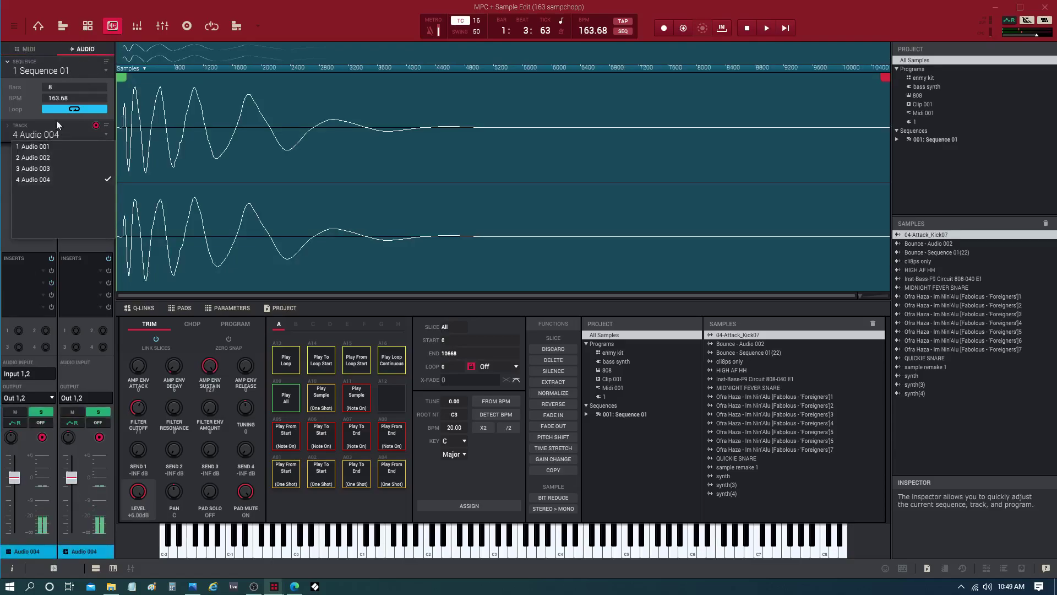
{"action": "left_click", "coordinate": [87, 26]}
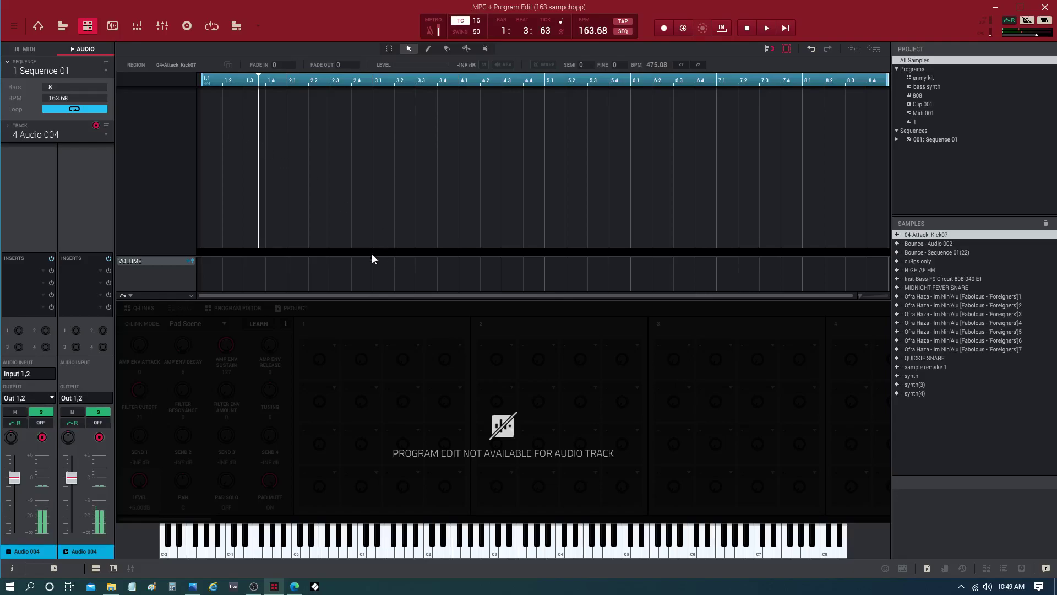
{"action": "left_click", "coordinate": [919, 254]}
{"action": "double_click", "coordinate": [919, 255]}
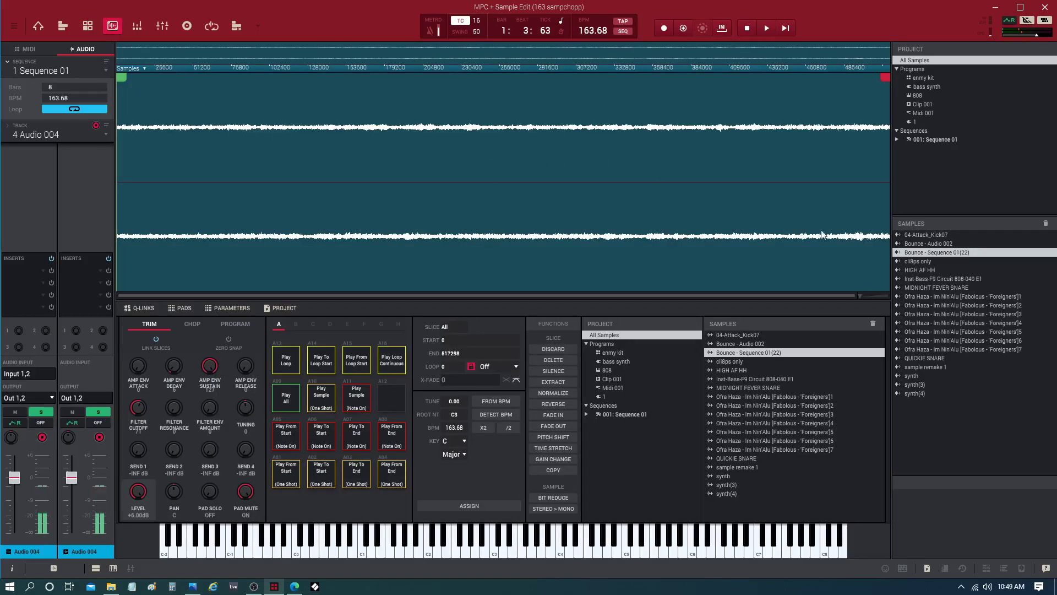
Step: Add Bounce - Sequence 01(22) to the current audio track, Audio 004, and view the timeline
{"action": "right_click", "coordinate": [919, 254]}
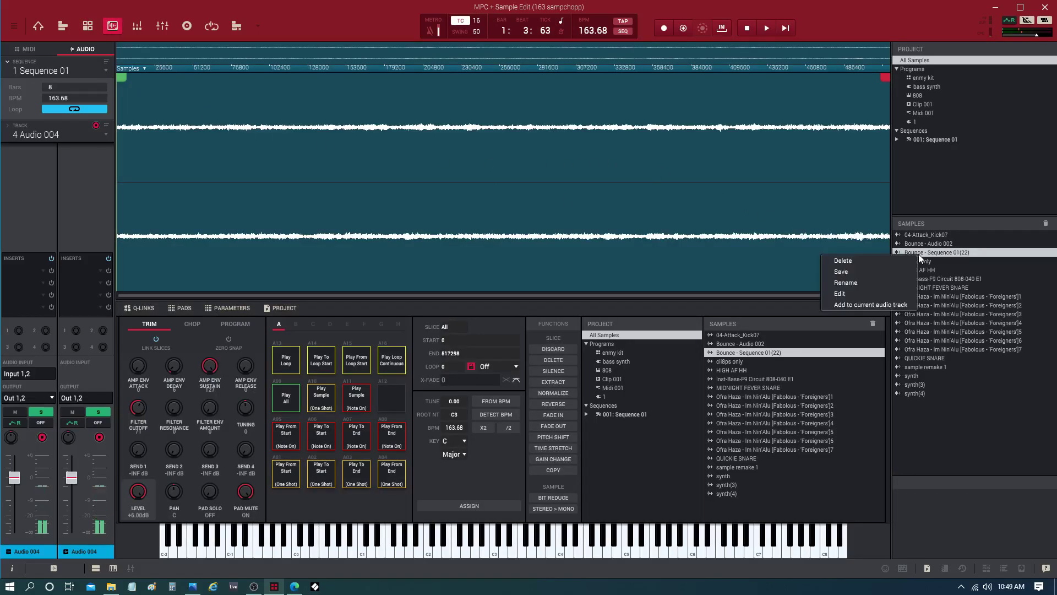
{"action": "left_click", "coordinate": [889, 306]}
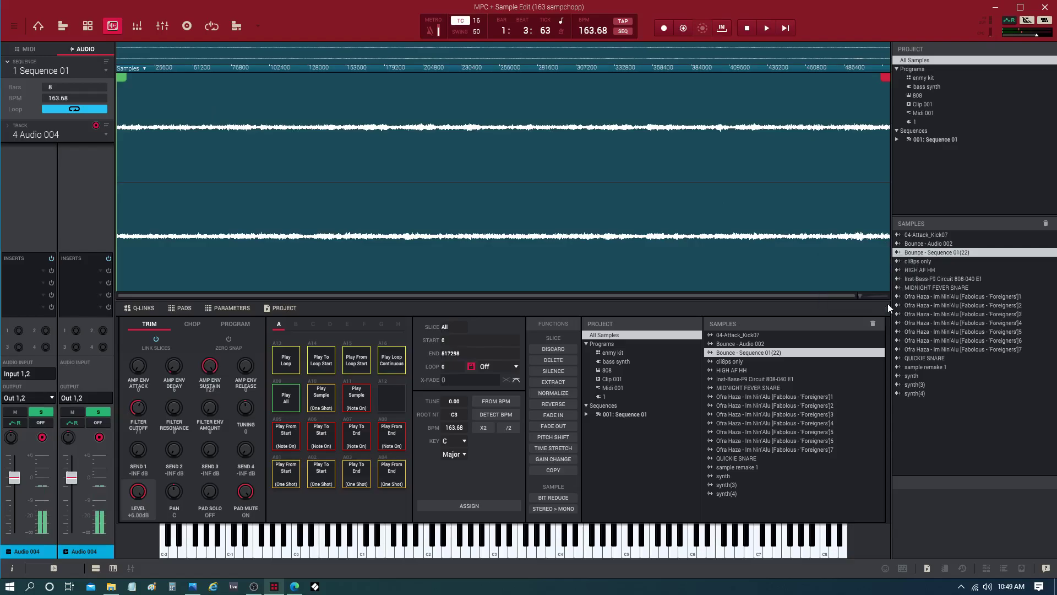
{"action": "left_click", "coordinate": [87, 26]}
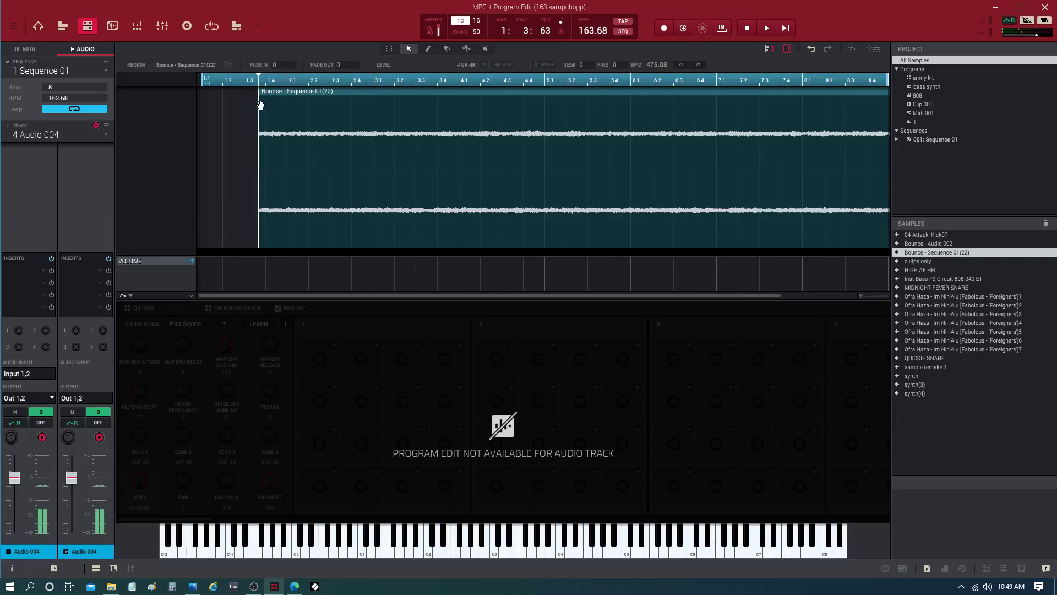
Step: Drag the region to start at bar 1.1, browsing a few samples and readjusting its left edge back to 1.1
{"action": "left_click", "coordinate": [543, 93]}
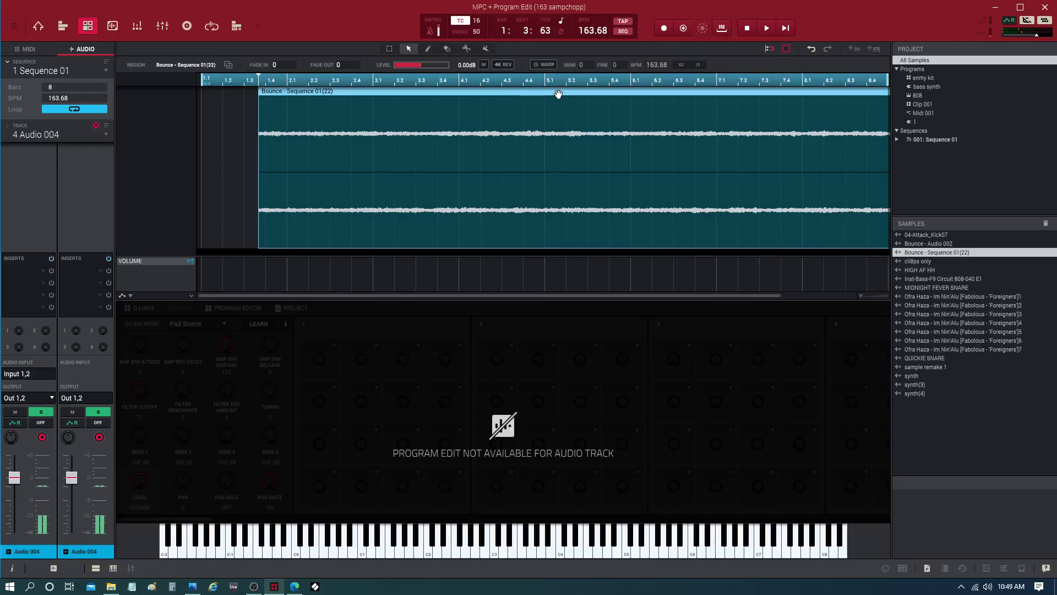
{"action": "left_click_drag", "start_coordinate": [558, 93], "coordinate": [485, 99]}
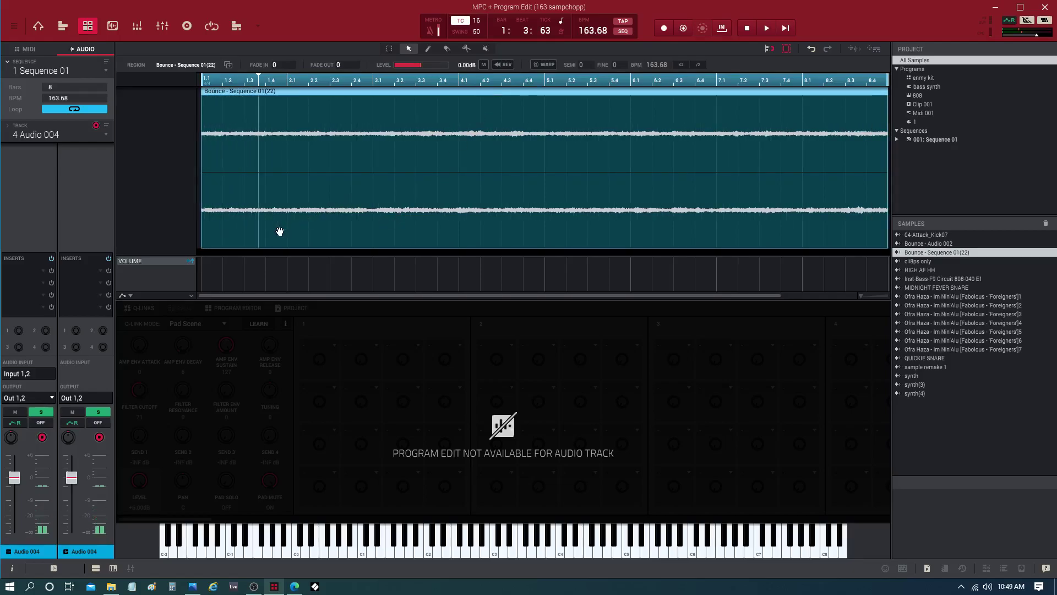
{"action": "left_click", "coordinate": [931, 366]}
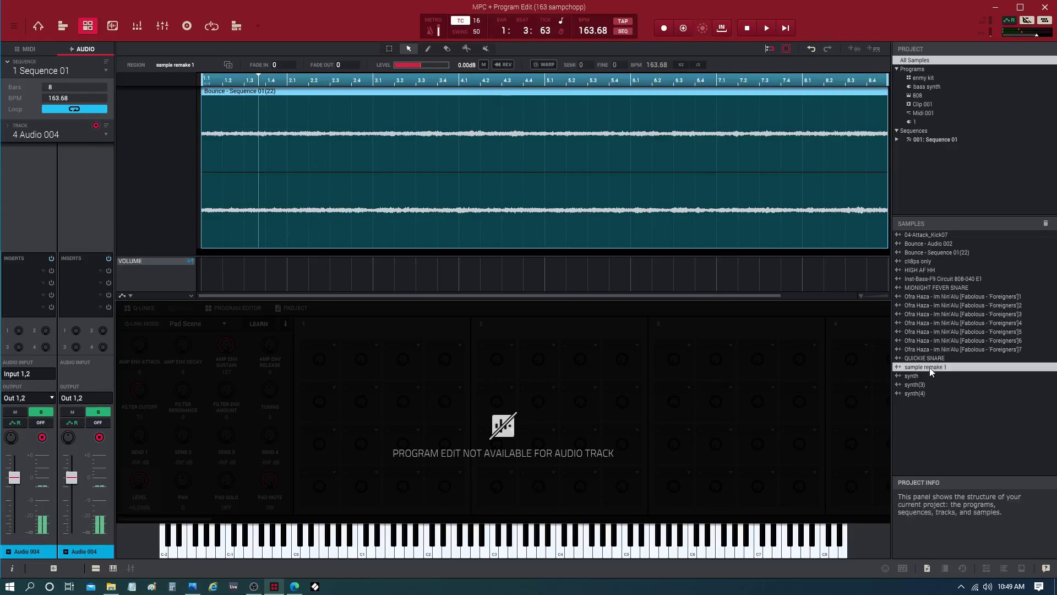
{"action": "left_click", "coordinate": [920, 378]}
{"action": "left_click", "coordinate": [917, 384]}
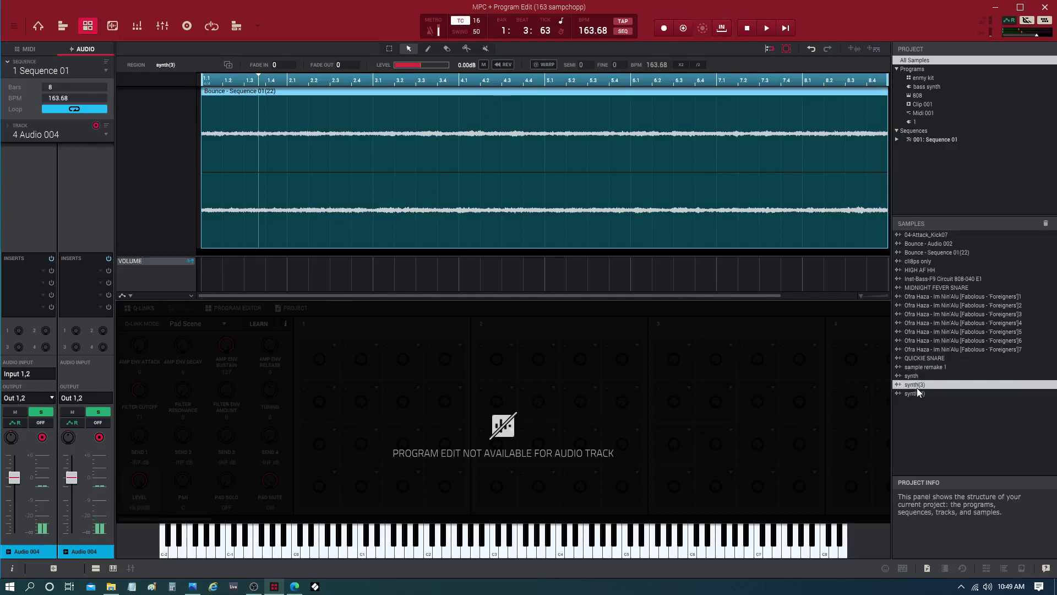
{"action": "left_click", "coordinate": [924, 358]}
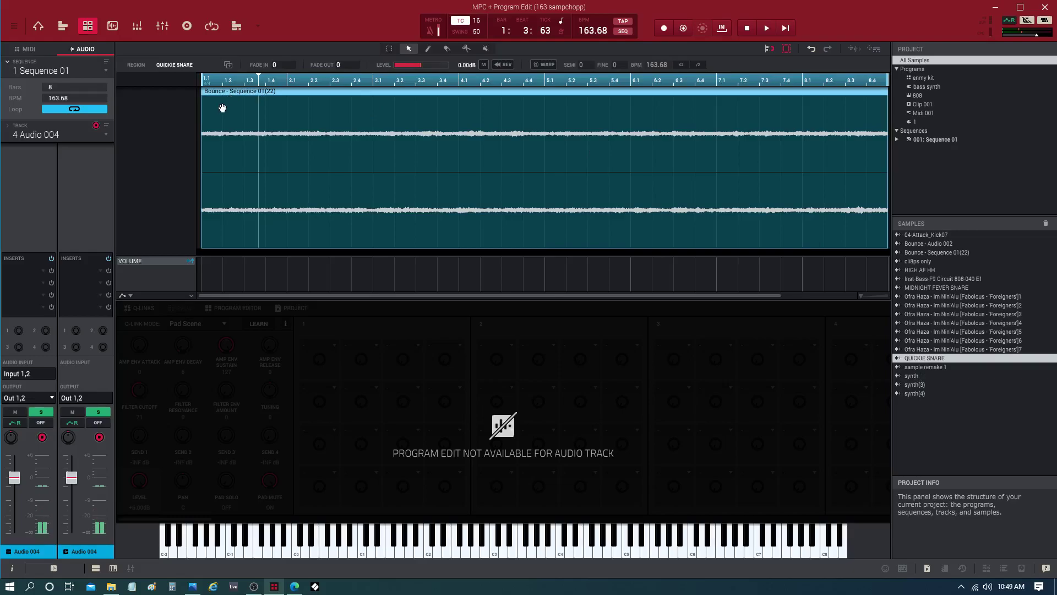
{"action": "left_click_drag", "start_coordinate": [203, 205], "coordinate": [268, 202]}
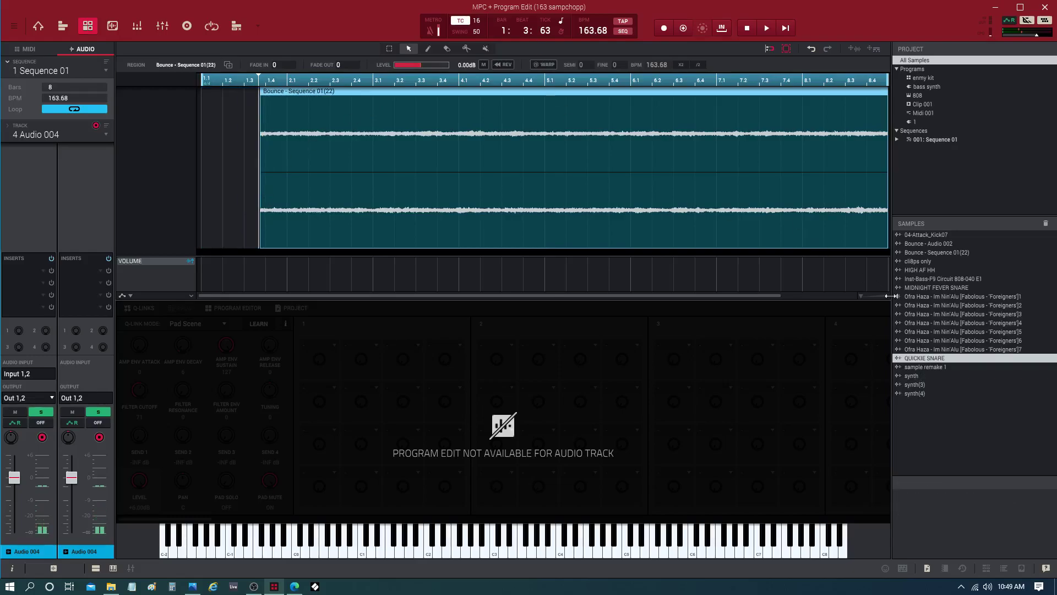
{"action": "left_click_drag", "start_coordinate": [260, 210], "coordinate": [190, 216]}
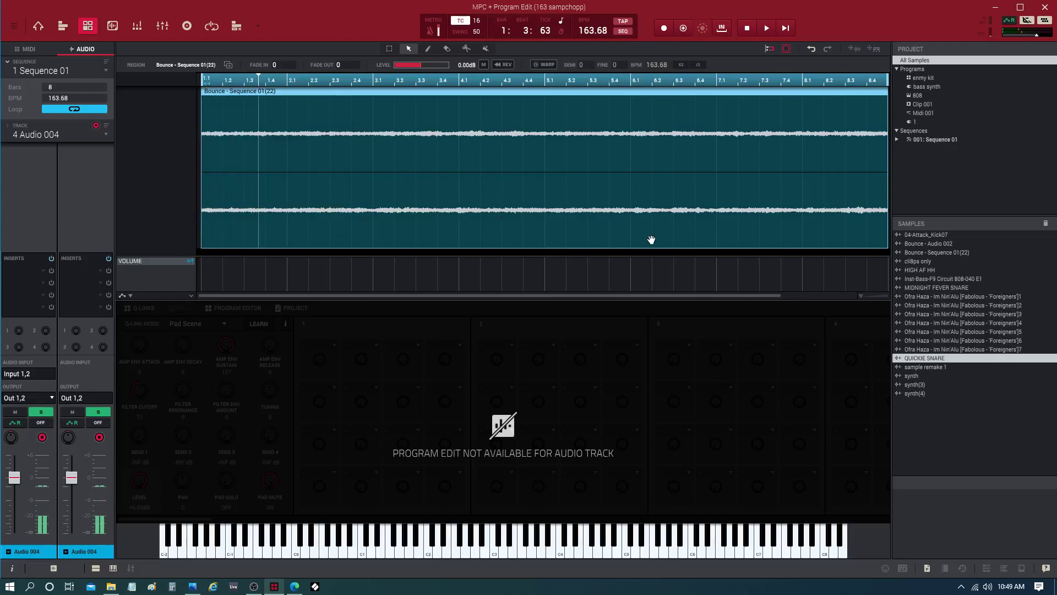
Step: Play and stop the loop to audition it, then switch to the Split (scissors) tool
{"action": "left_click", "coordinate": [766, 30]}
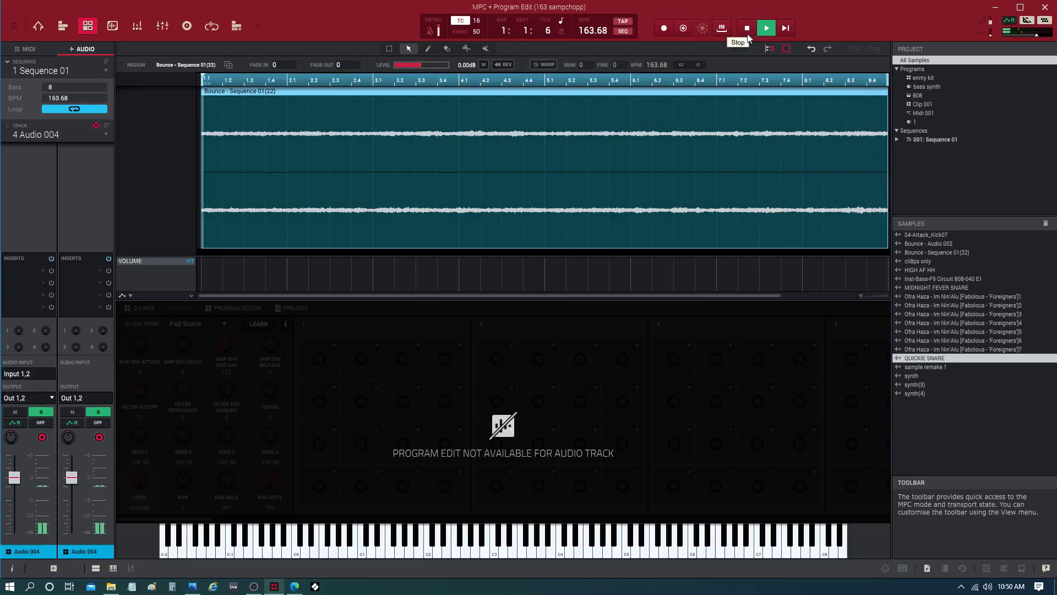
{"action": "left_click", "coordinate": [748, 34]}
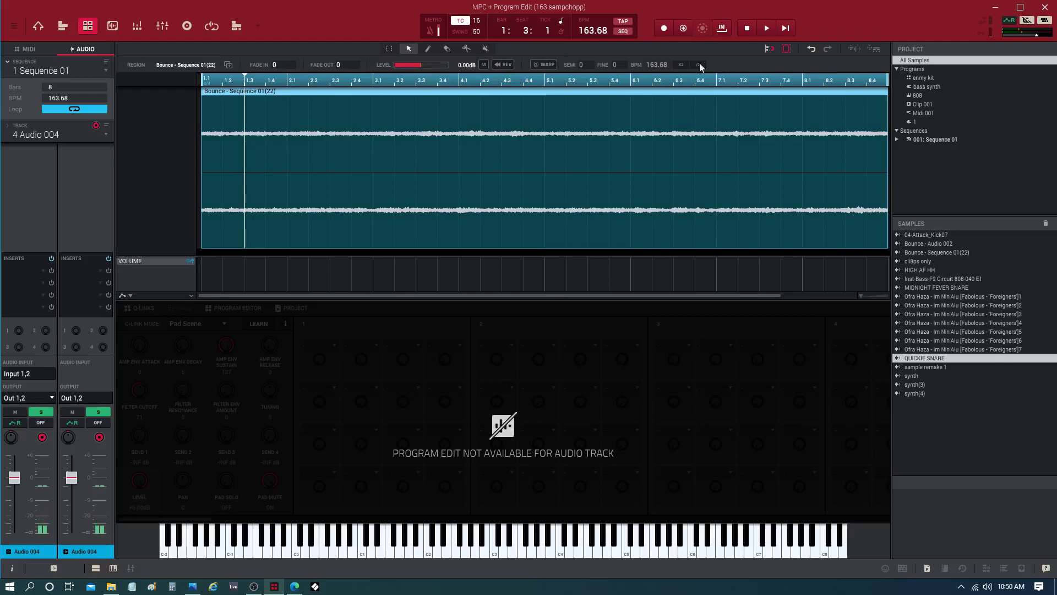
{"action": "left_click", "coordinate": [465, 48]}
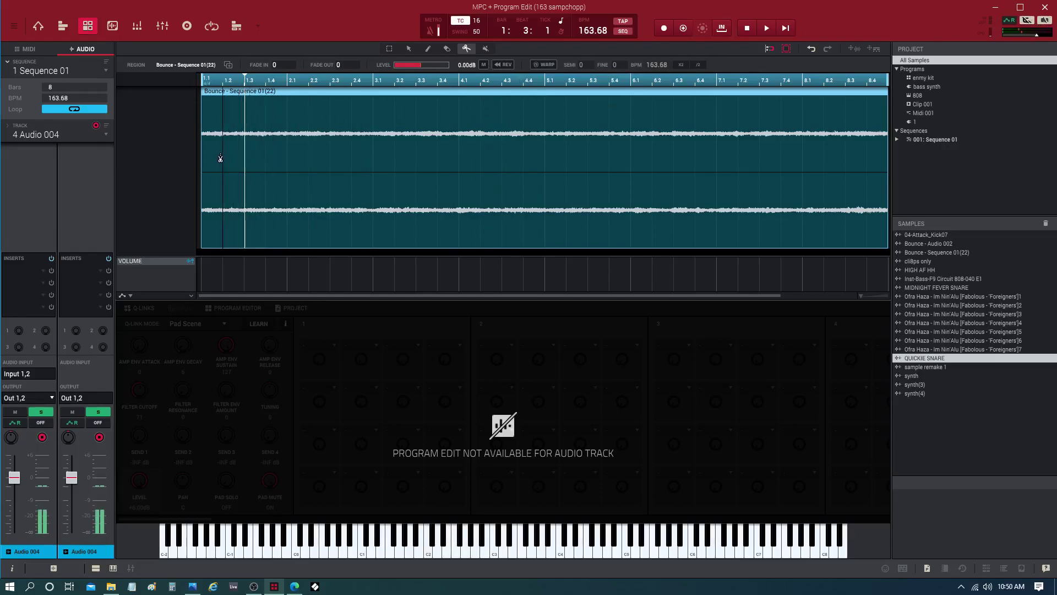
Step: Cut the region at bars 2.1, 3.1, 4.1, 5.1, 6.1 and 7.1
{"action": "left_click", "coordinate": [287, 158]}
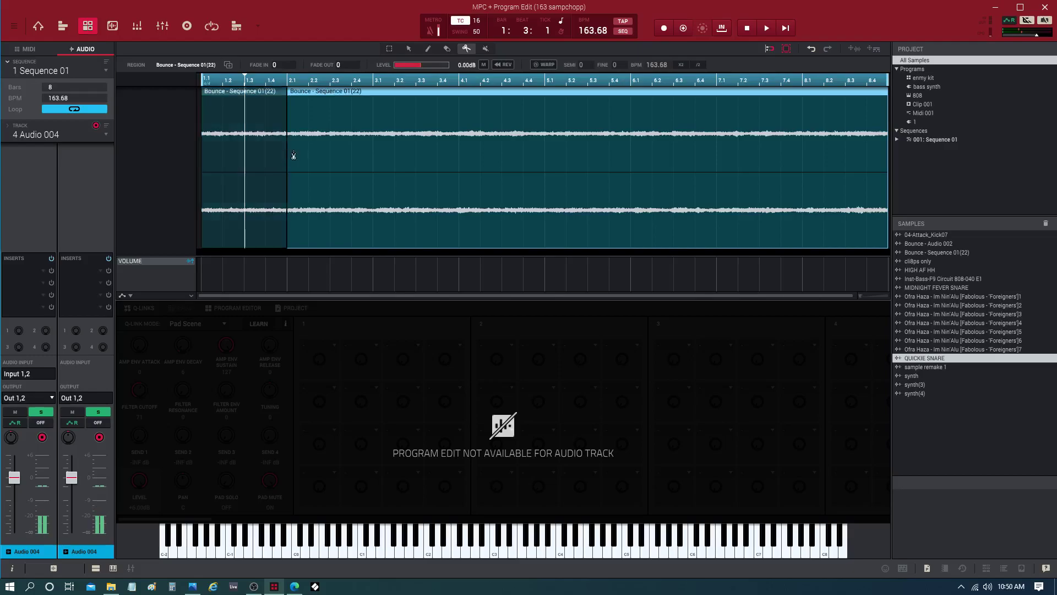
{"action": "left_click", "coordinate": [373, 156]}
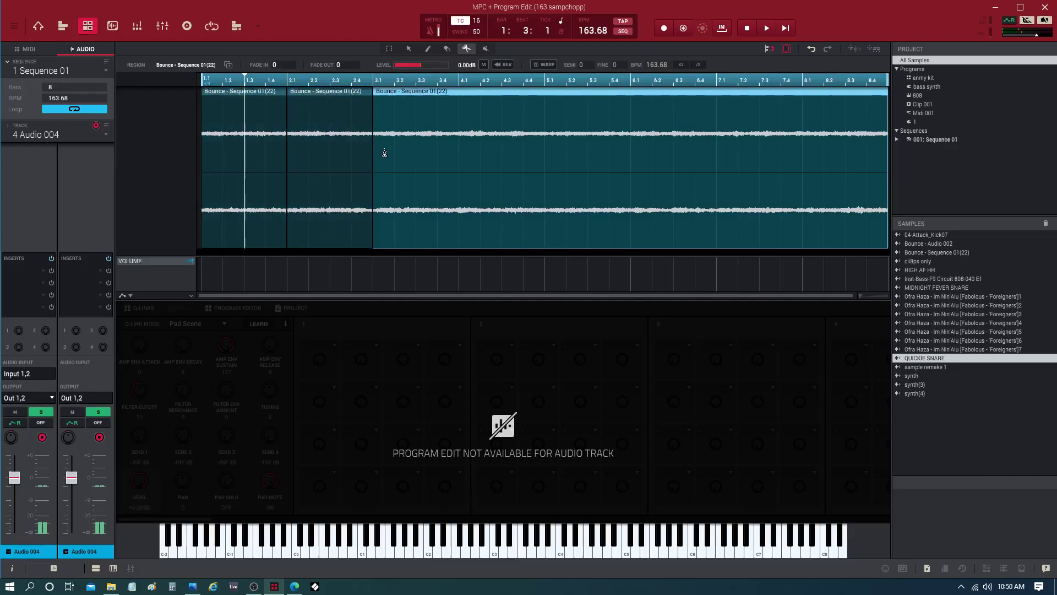
{"action": "left_click", "coordinate": [460, 155]}
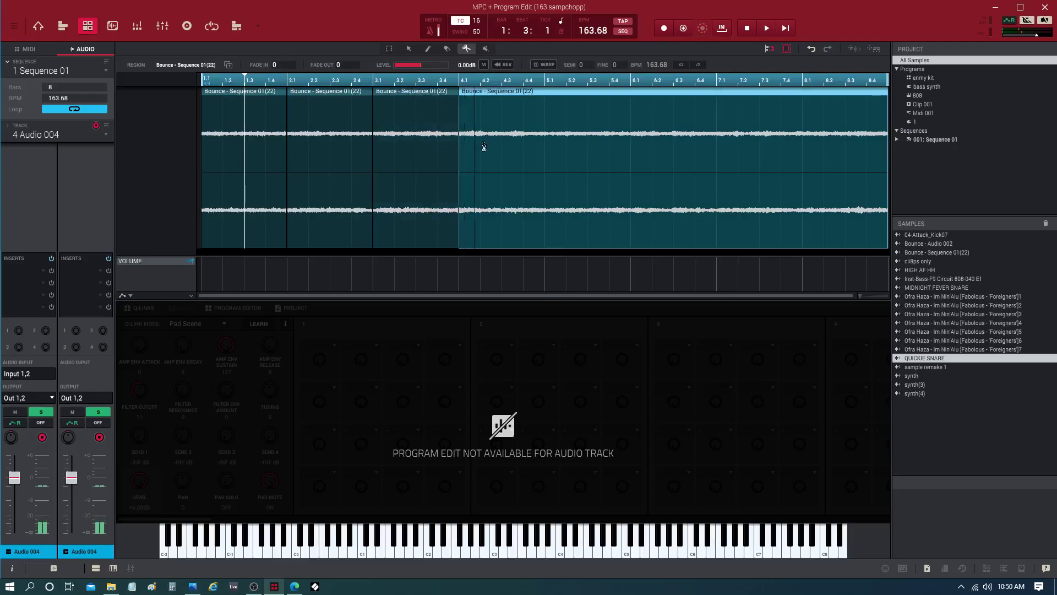
{"action": "left_click", "coordinate": [545, 154]}
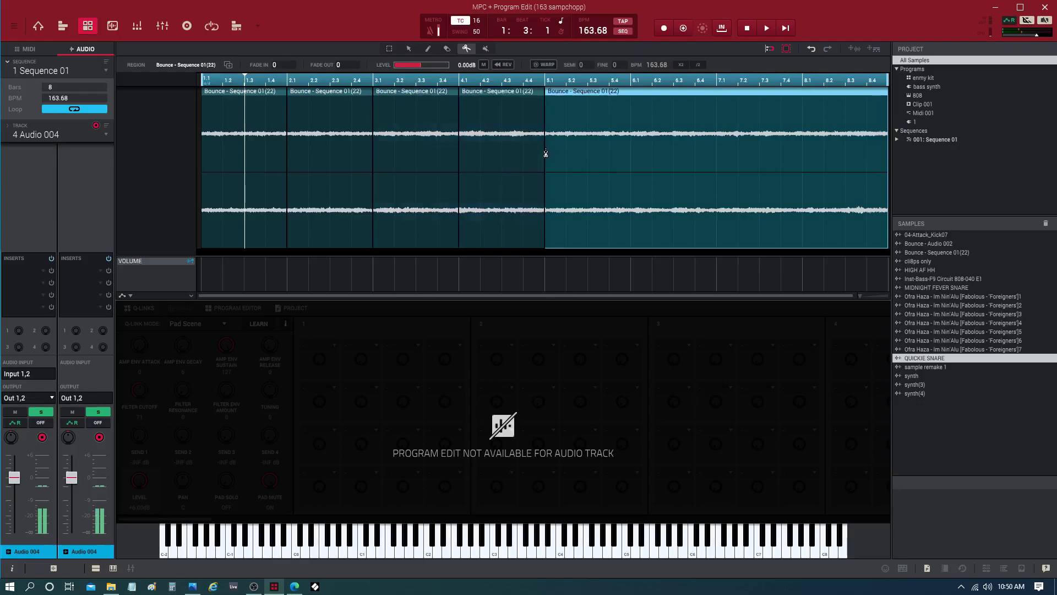
{"action": "left_click", "coordinate": [631, 173]}
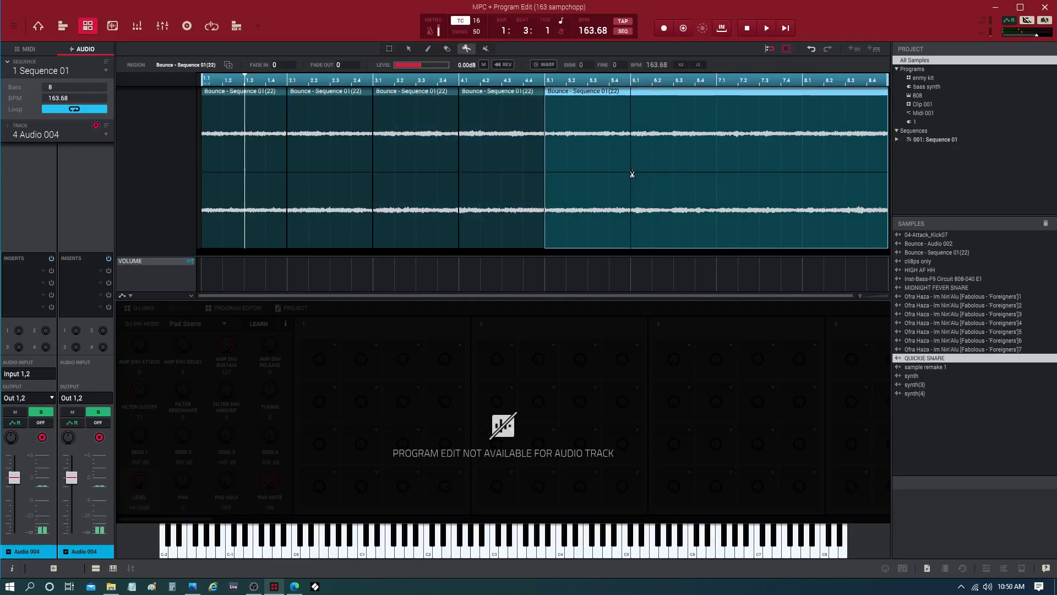
{"action": "left_click", "coordinate": [717, 163]}
Step: Make the final cut at bar 8.1, then stretch the first slice's right edge to bar 3.1
{"action": "left_click", "coordinate": [803, 167]}
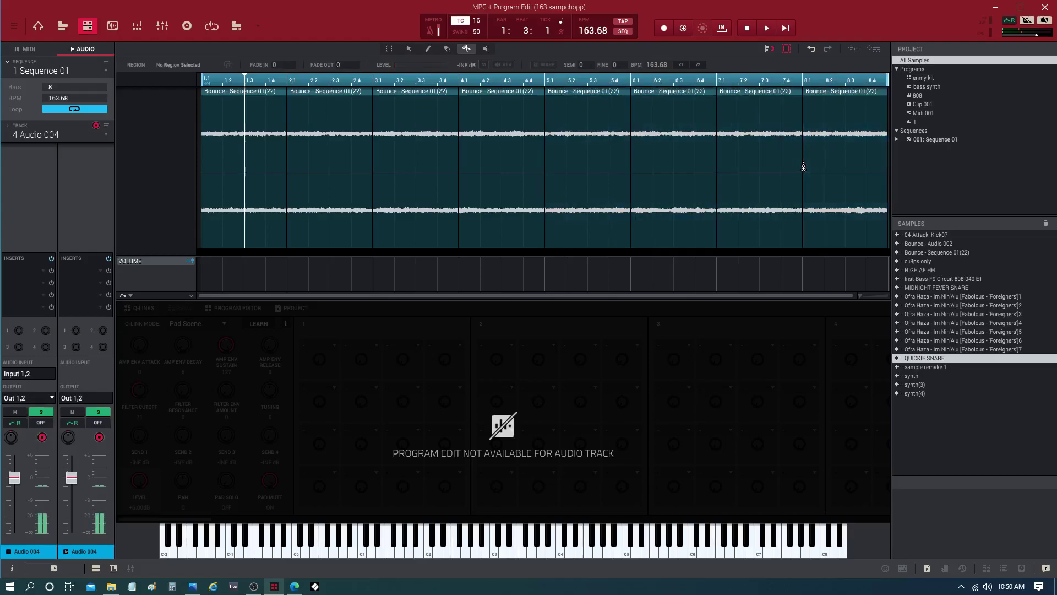
{"action": "left_click", "coordinate": [408, 48]}
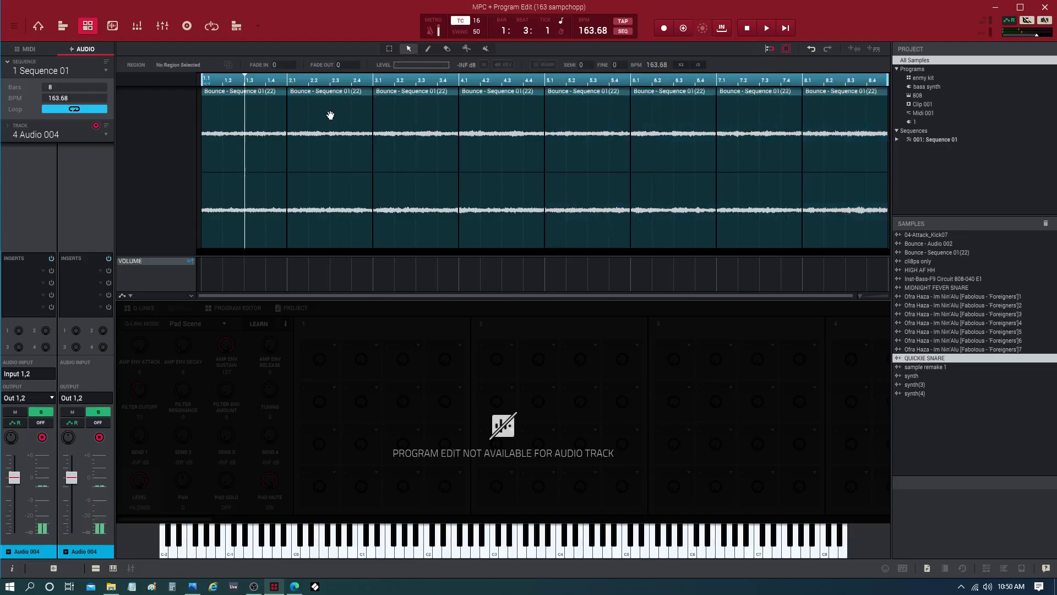
{"action": "left_click", "coordinate": [260, 97]}
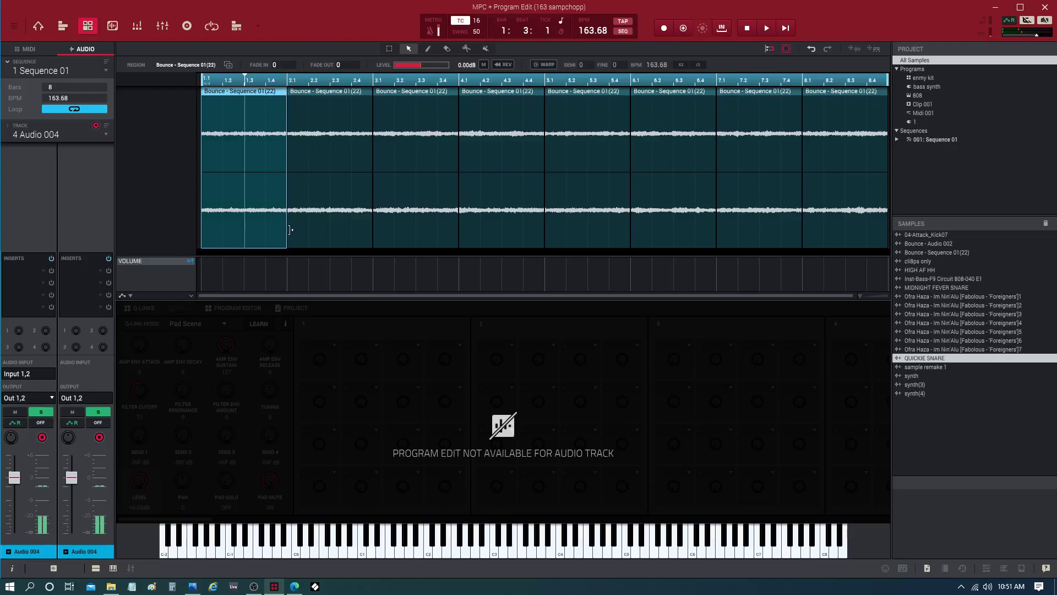
{"action": "left_click_drag", "start_coordinate": [290, 231], "coordinate": [286, 261]}
{"action": "left_click_drag", "start_coordinate": [278, 227], "coordinate": [373, 220]}
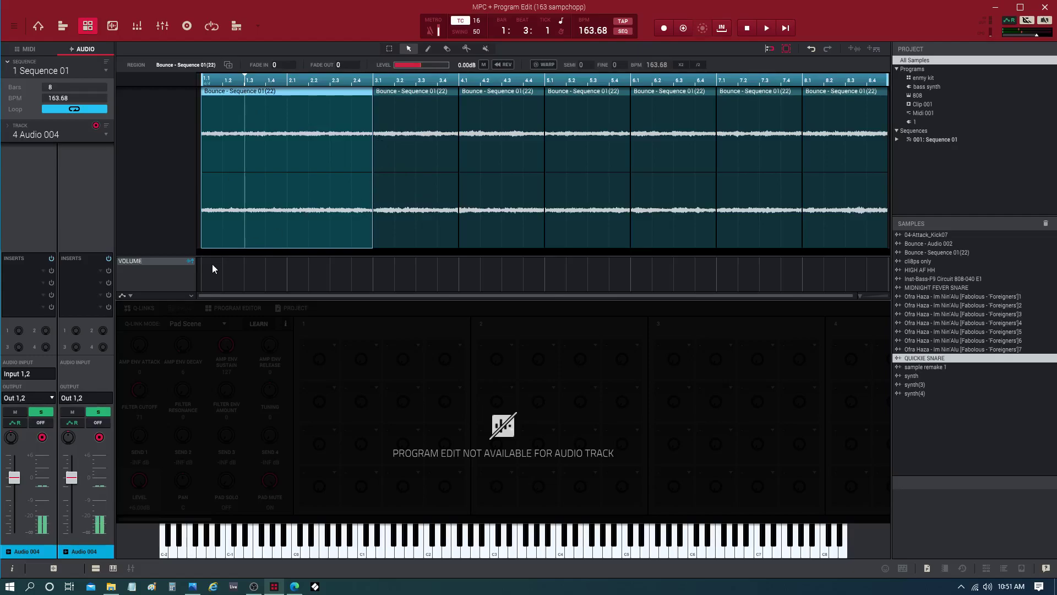
Step: Undo the lengthening, stretch the first slice's right edge to bar 4.1, and audition it
{"action": "key", "text": "ctrl+z"}
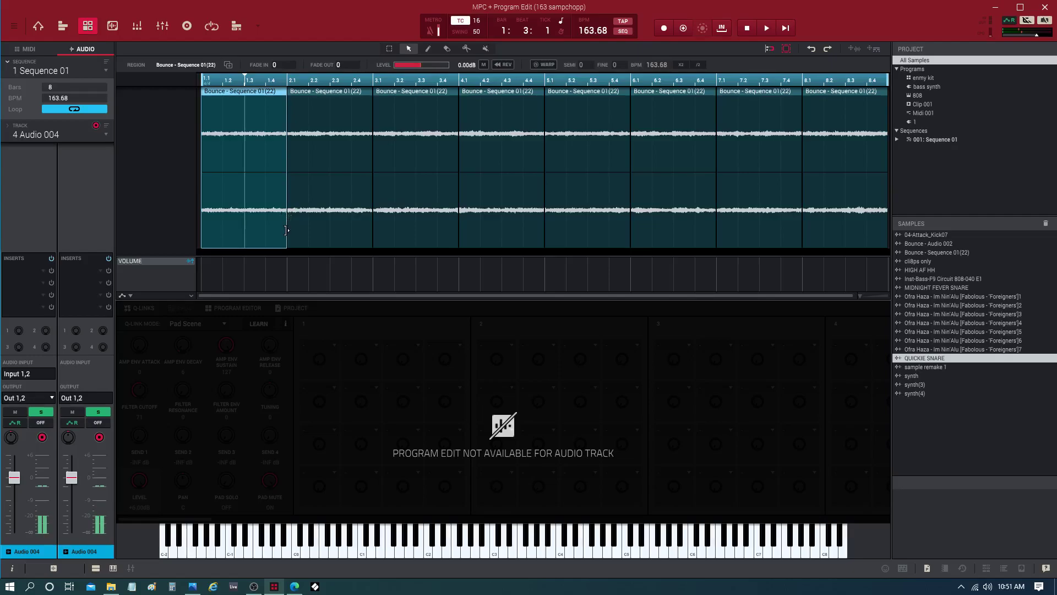
{"action": "left_click", "coordinate": [274, 97]}
{"action": "left_click", "coordinate": [281, 220]}
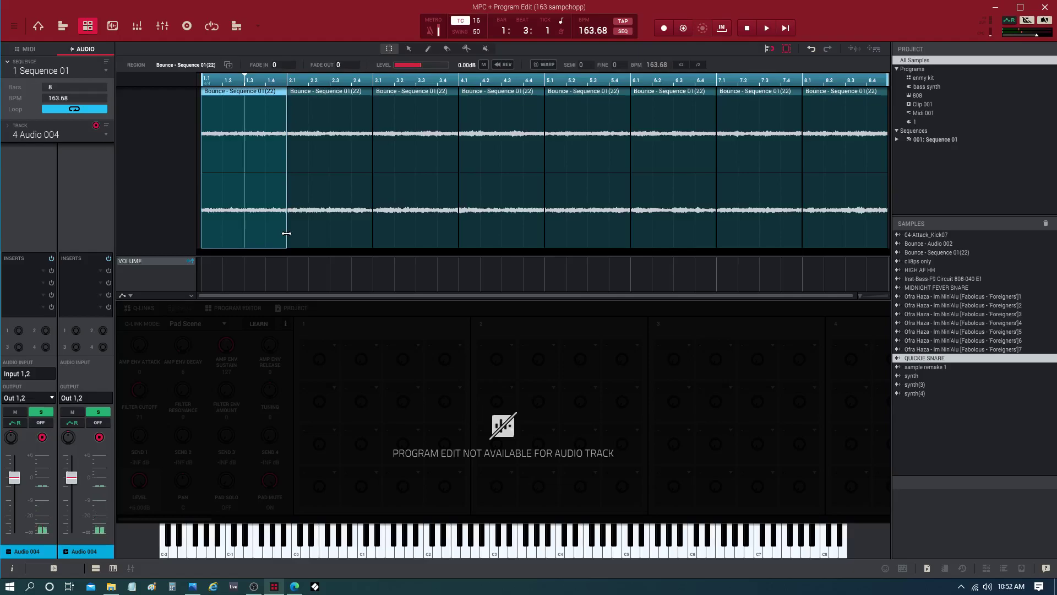
{"action": "left_click_drag", "start_coordinate": [287, 234], "coordinate": [454, 198]}
{"action": "key", "text": "space"}
{"action": "key", "text": "space"}
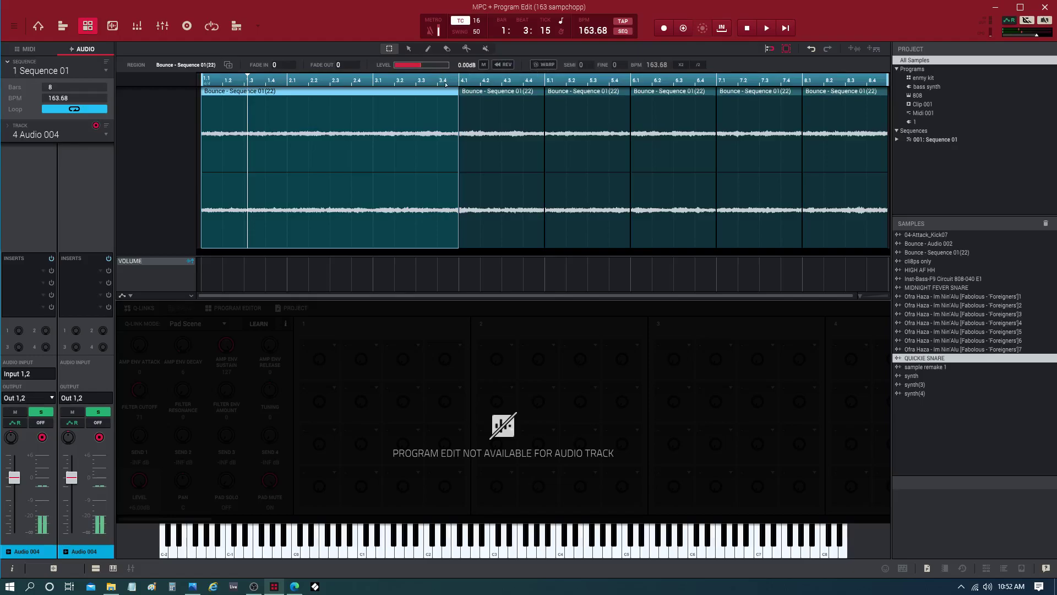
Step: Turn on WARP for the stretched first slice, undoing an accidental small region
{"action": "left_click", "coordinate": [537, 64]}
{"action": "left_click", "coordinate": [491, 92]}
{"action": "left_click", "coordinate": [559, 91]}
{"action": "left_click", "coordinate": [653, 95]}
{"action": "left_click_drag", "start_coordinate": [505, 96], "coordinate": [429, 95]}
{"action": "key", "text": "ctrl+z"}
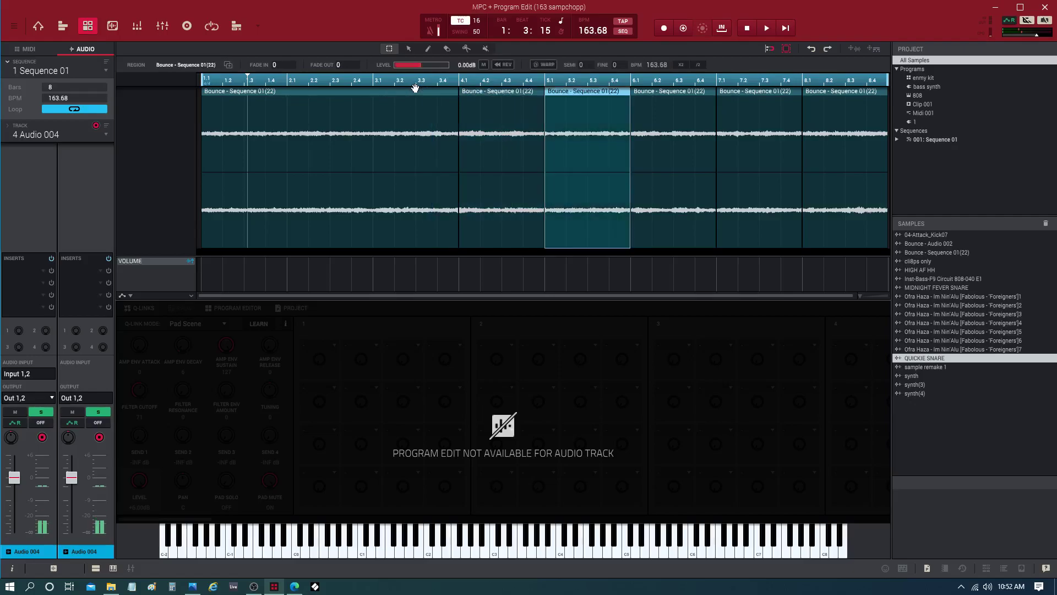
Step: Lower the first slice's pitch by 10 semitones and play the loop to hear it
{"action": "left_click", "coordinate": [409, 49]}
{"action": "left_click", "coordinate": [352, 92]}
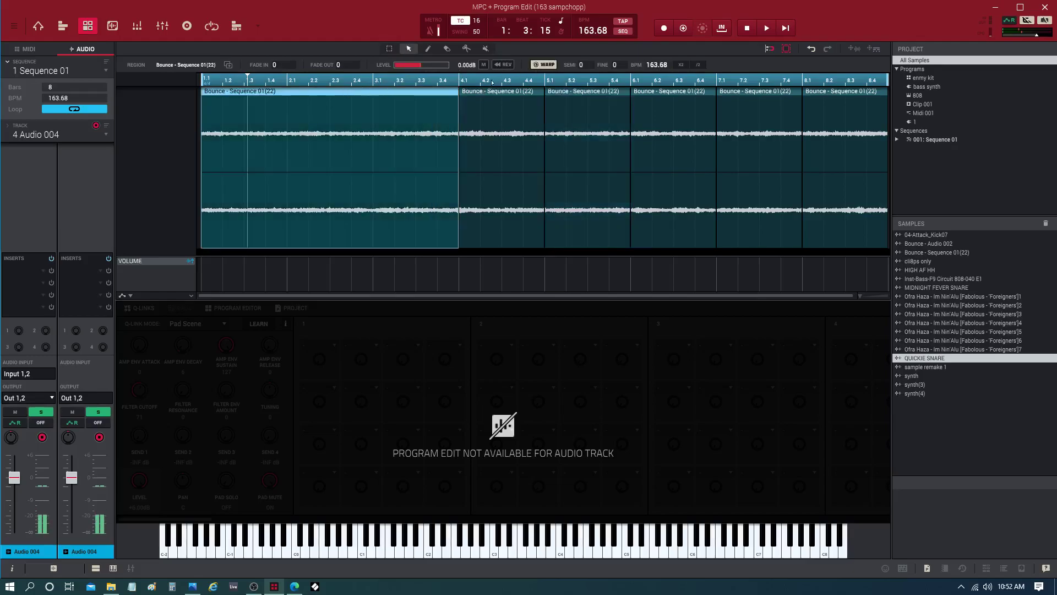
{"action": "left_click_drag", "start_coordinate": [579, 65], "coordinate": [580, 83]}
{"action": "key", "text": "space"}
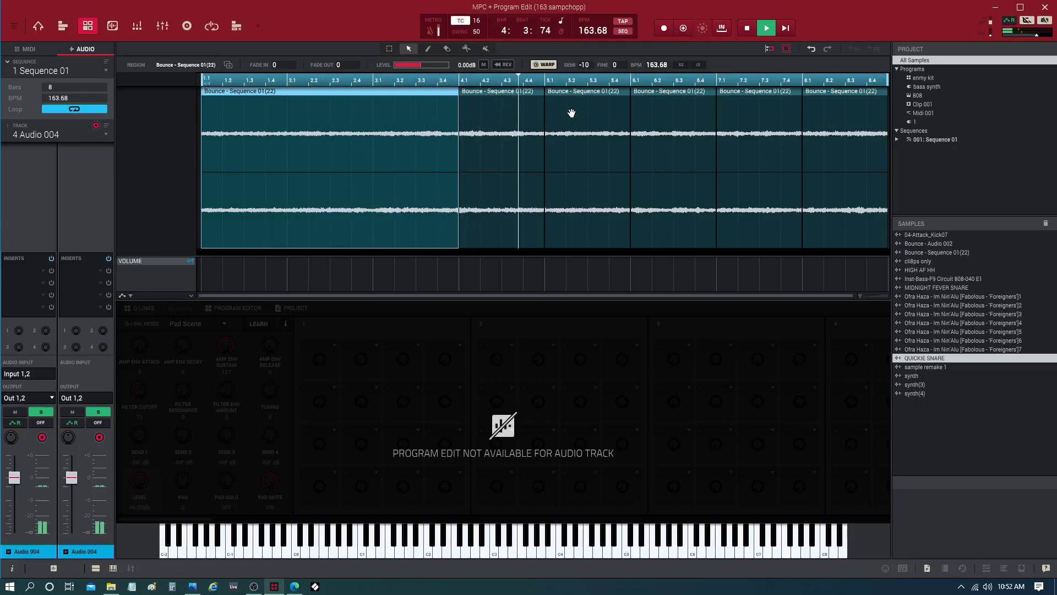
{"action": "key", "text": "space"}
Step: Trim the bar-5 slice so it starts at 5.3 and play it back
{"action": "left_click", "coordinate": [578, 92]}
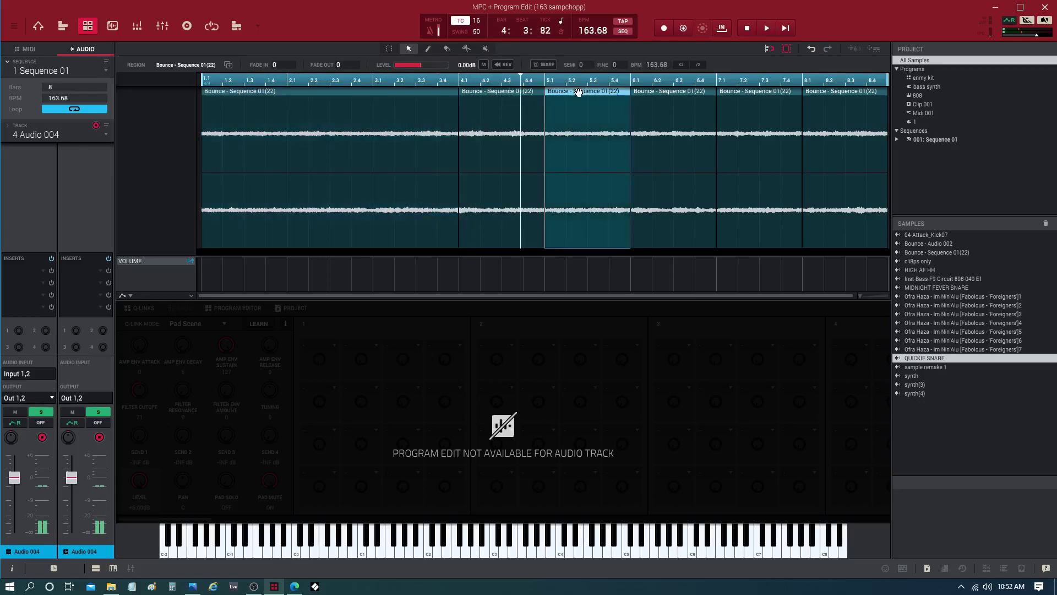
{"action": "left_click", "coordinate": [544, 218]}
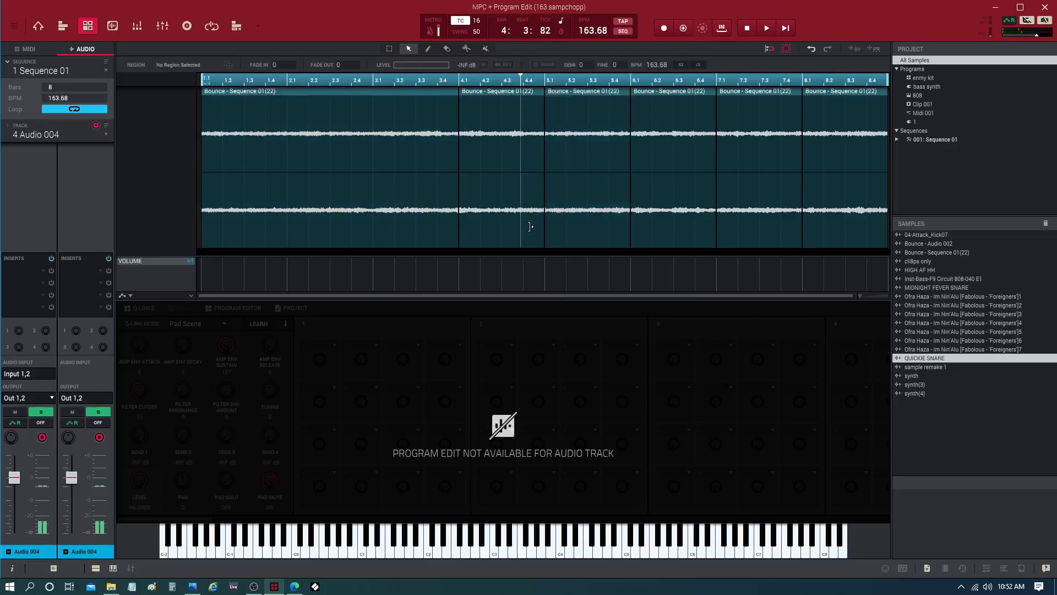
{"action": "left_click", "coordinate": [557, 92]}
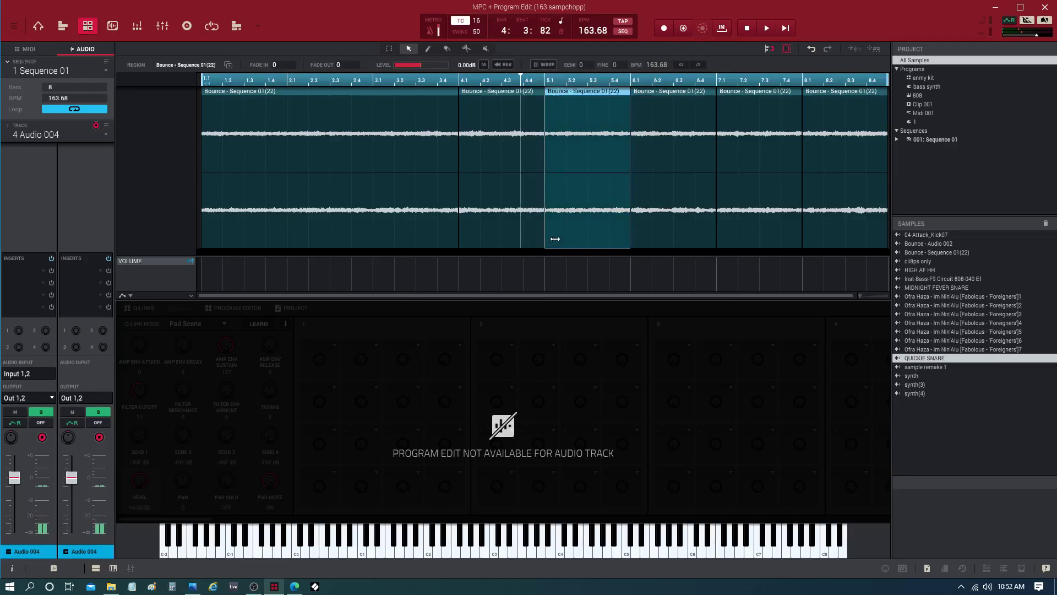
{"action": "left_click_drag", "start_coordinate": [551, 237], "coordinate": [587, 229]}
{"action": "key", "text": "space"}
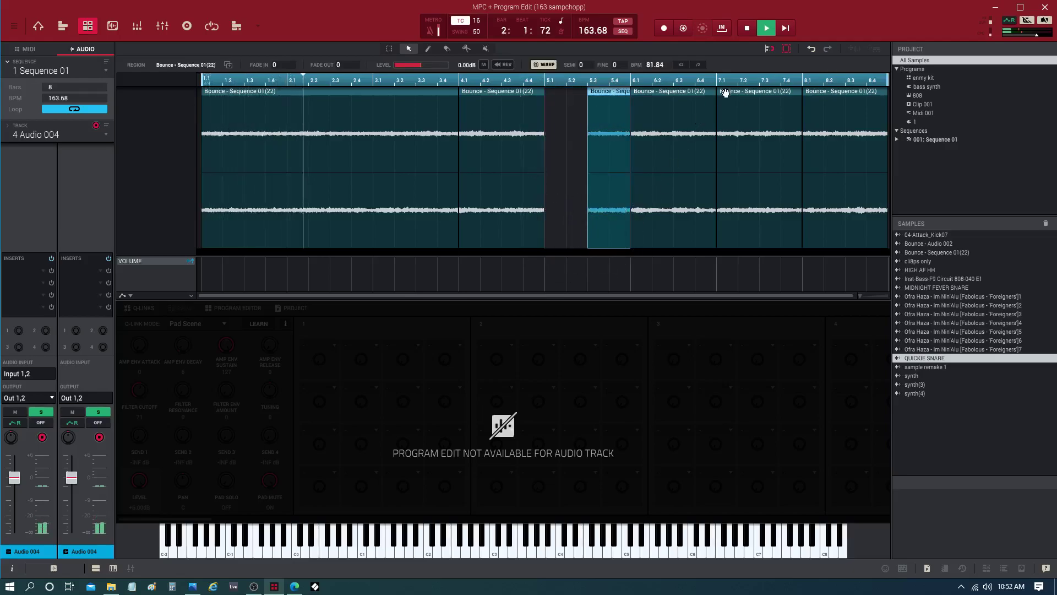
Step: Trim the bar-7 slice to start near 7.4 and pitch it down 10 semitones
{"action": "left_click", "coordinate": [744, 97]}
{"action": "left_click", "coordinate": [720, 234]}
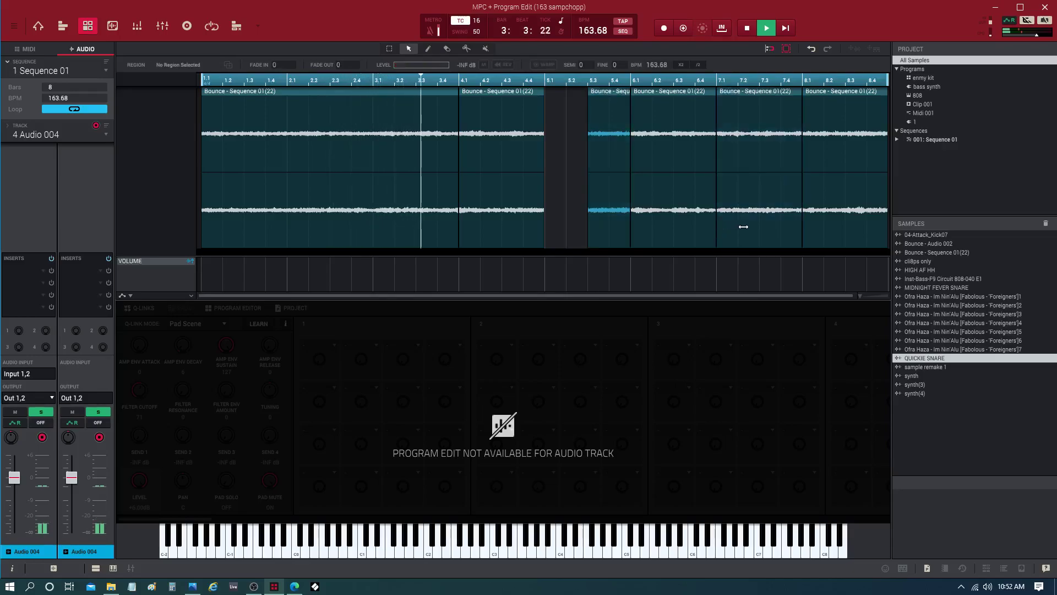
{"action": "left_click_drag", "start_coordinate": [722, 235], "coordinate": [771, 235]}
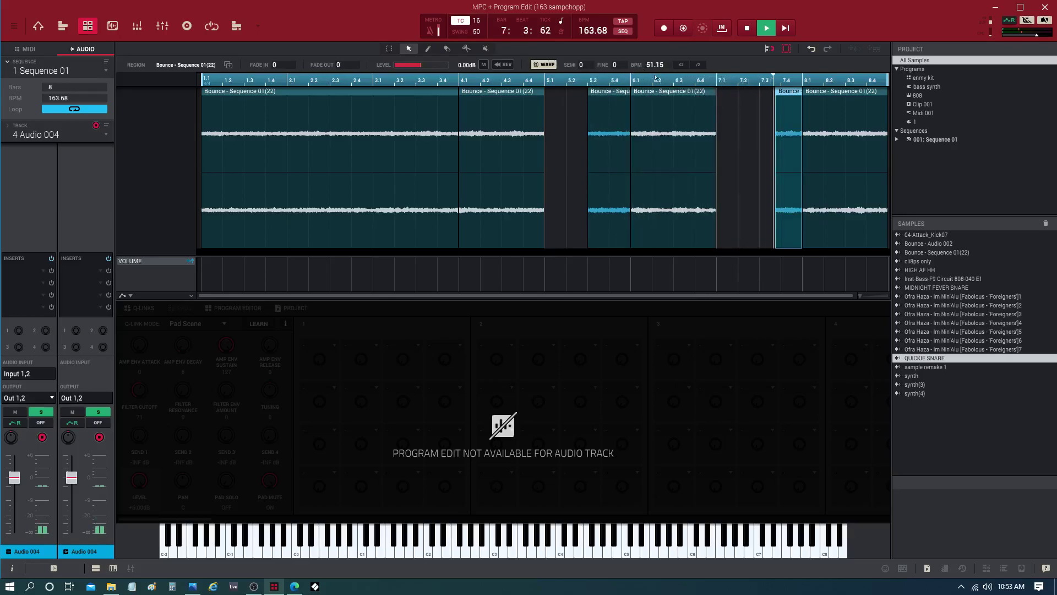
{"action": "left_click_drag", "start_coordinate": [581, 64], "coordinate": [580, 110]}
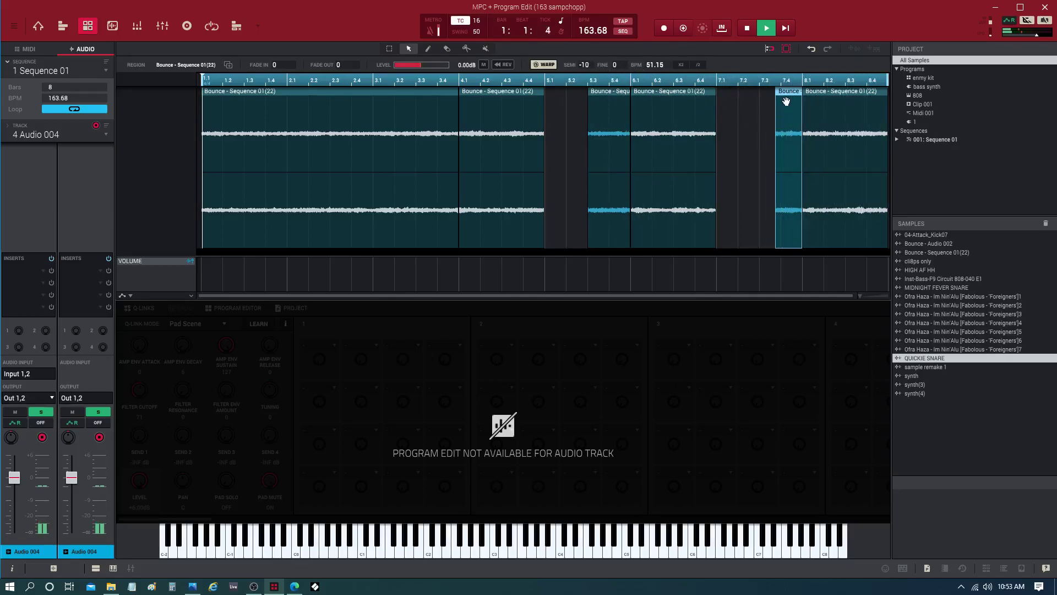
Step: Move the playhead near bar 8 and stop the loop's playback
{"action": "left_click", "coordinate": [771, 81]}
{"action": "key", "text": "space"}
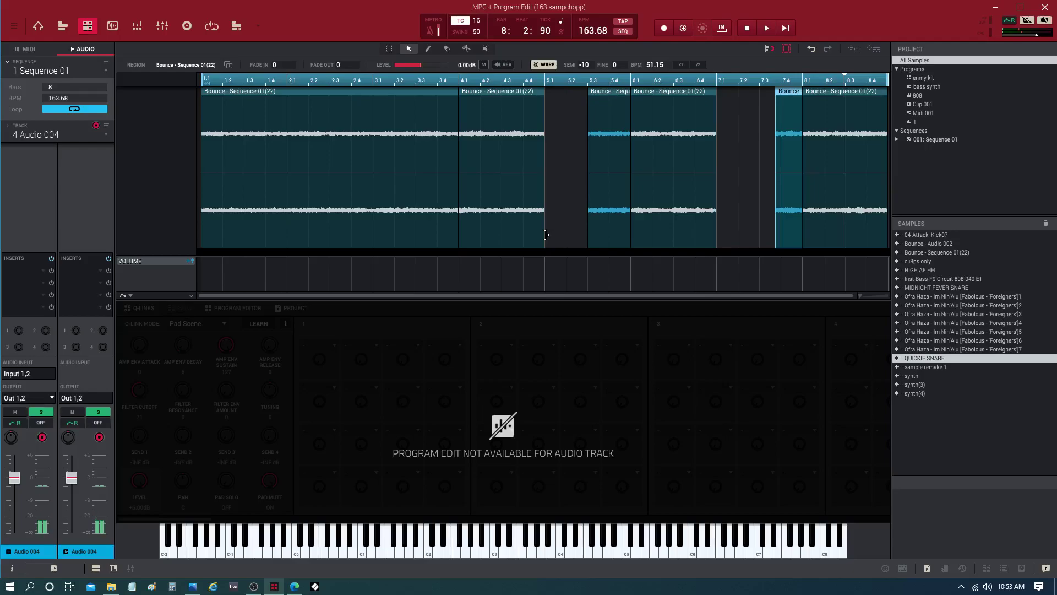
{"action": "mouse_move", "coordinate": [55, 175]}
Step: Move the first slice later to around bar 2.3 and play the rearranged loop
{"action": "left_click_drag", "start_coordinate": [237, 94], "coordinate": [364, 85]}
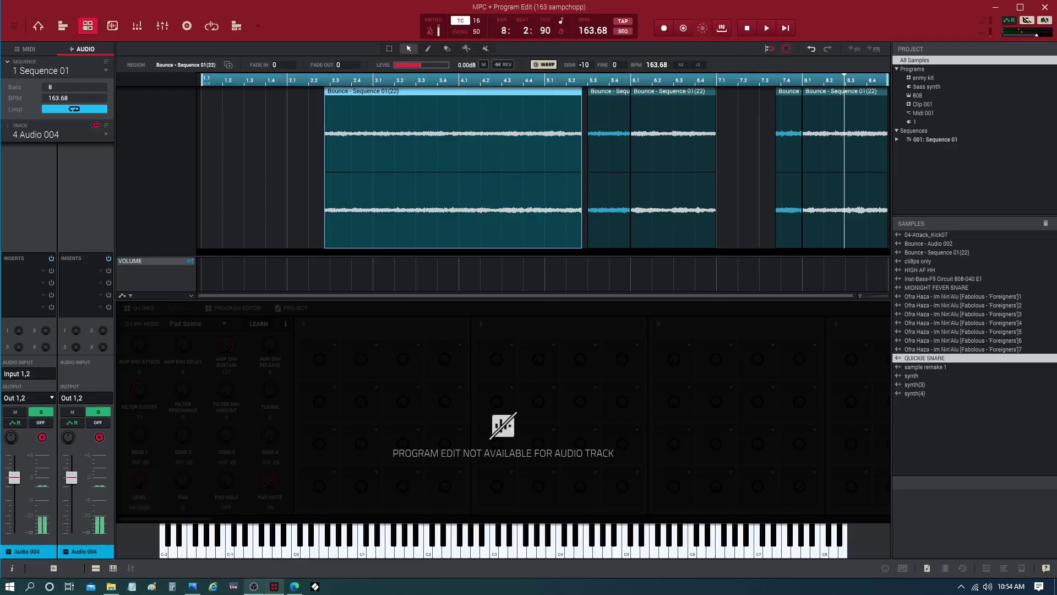
{"action": "mouse_move", "coordinate": [204, 587]}
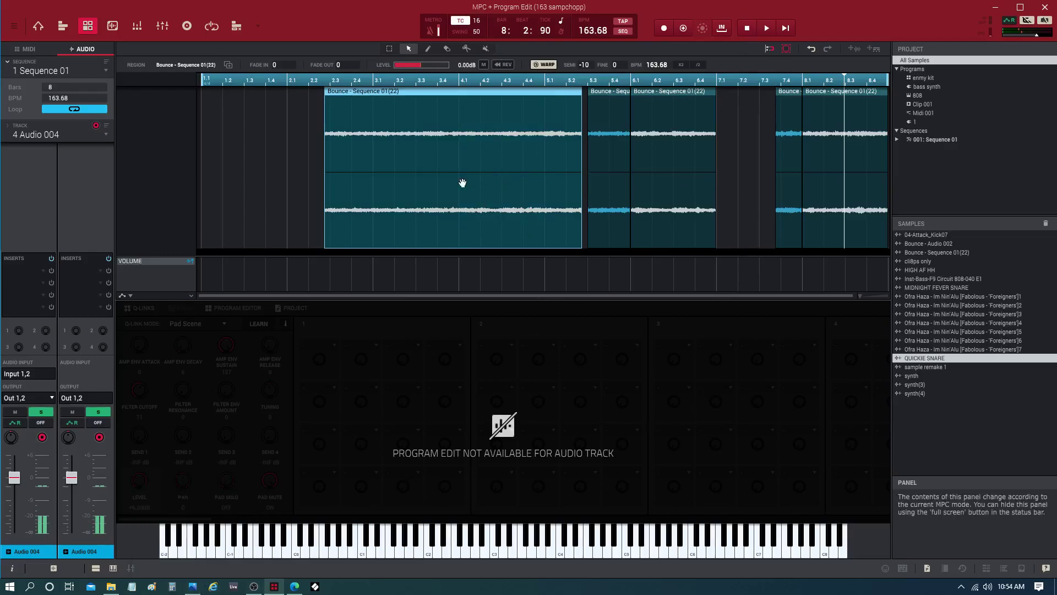
{"action": "key", "text": "space"}
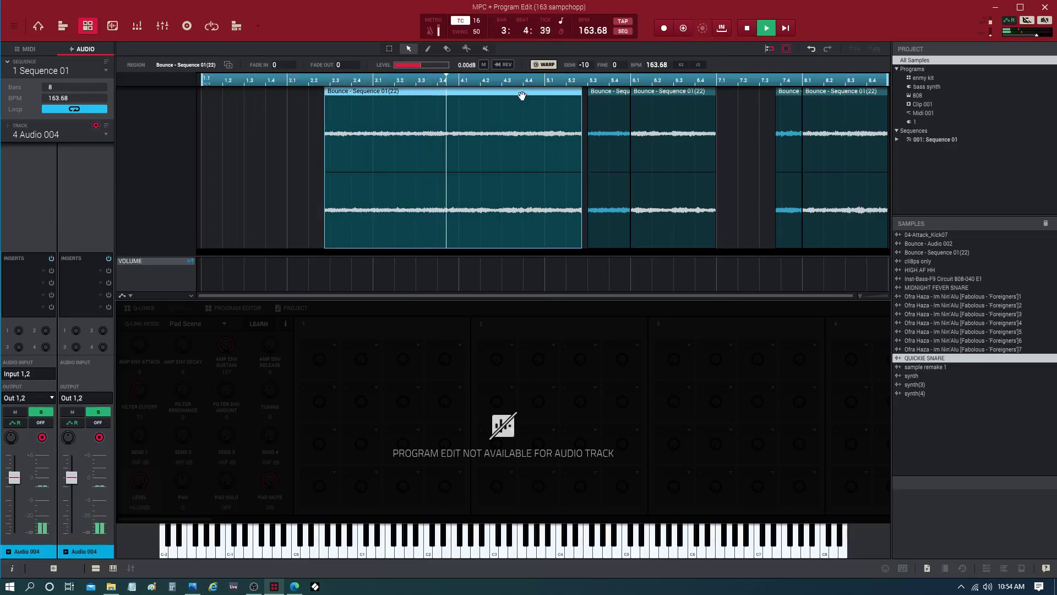
Step: Split the long slice at bar 4.3 into a one-bar piece and duplicate it twice
{"action": "left_click", "coordinate": [466, 48]}
{"action": "left_click", "coordinate": [501, 133]}
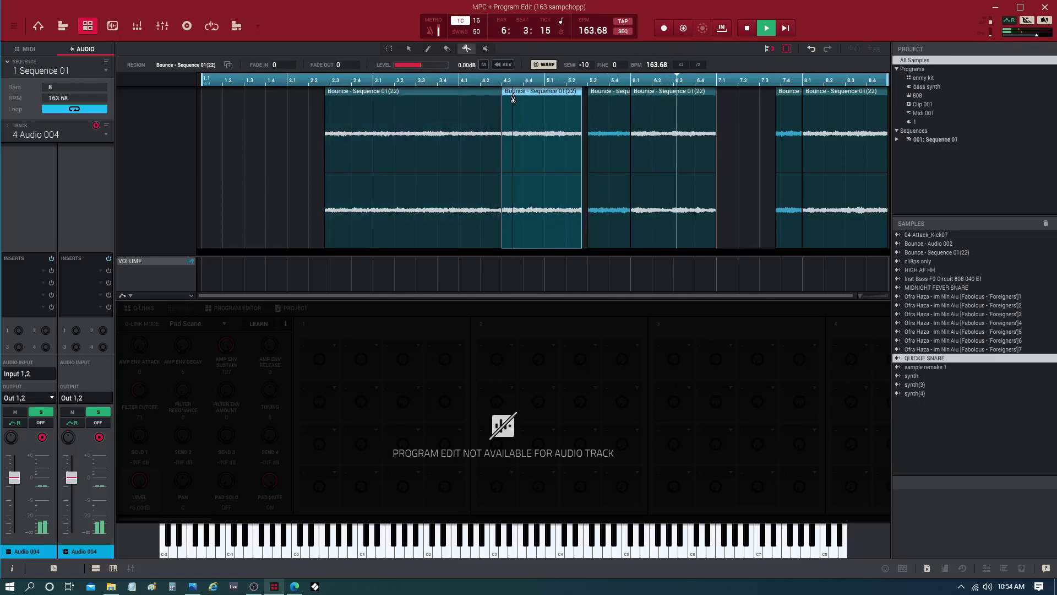
{"action": "left_click", "coordinate": [512, 99]}
{"action": "key", "text": "ctrl+d"}
{"action": "key", "text": "ctrl+d"}
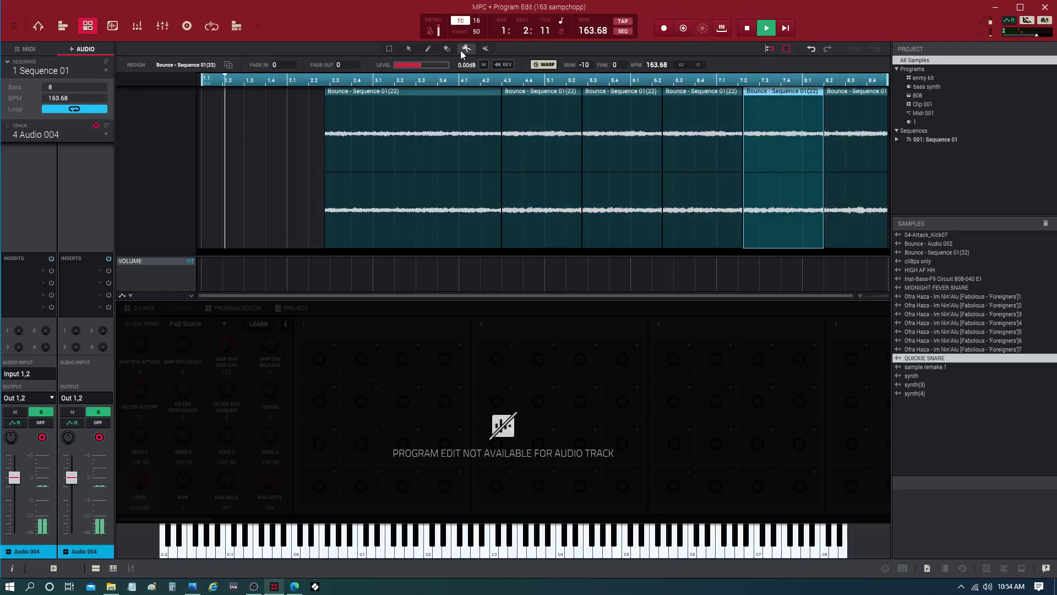
Step: Raise the bar-4.3 one-bar copy to SEMI 3, then stop playback
{"action": "left_click", "coordinate": [408, 49]}
{"action": "left_click", "coordinate": [665, 91]}
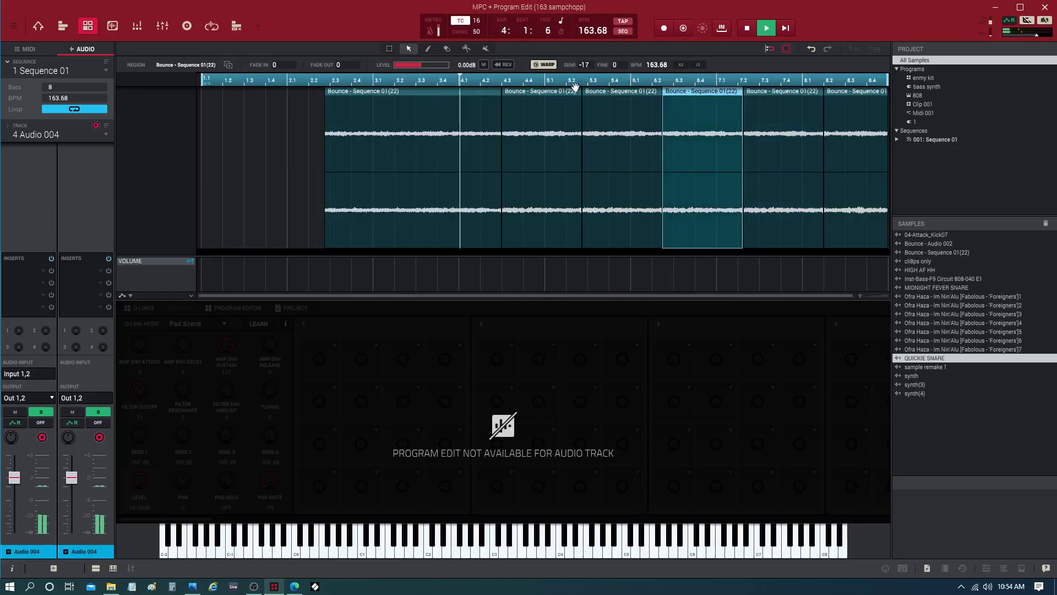
{"action": "scroll", "coordinate": [581, 66], "scroll_direction": "up", "scroll_amount": 3}
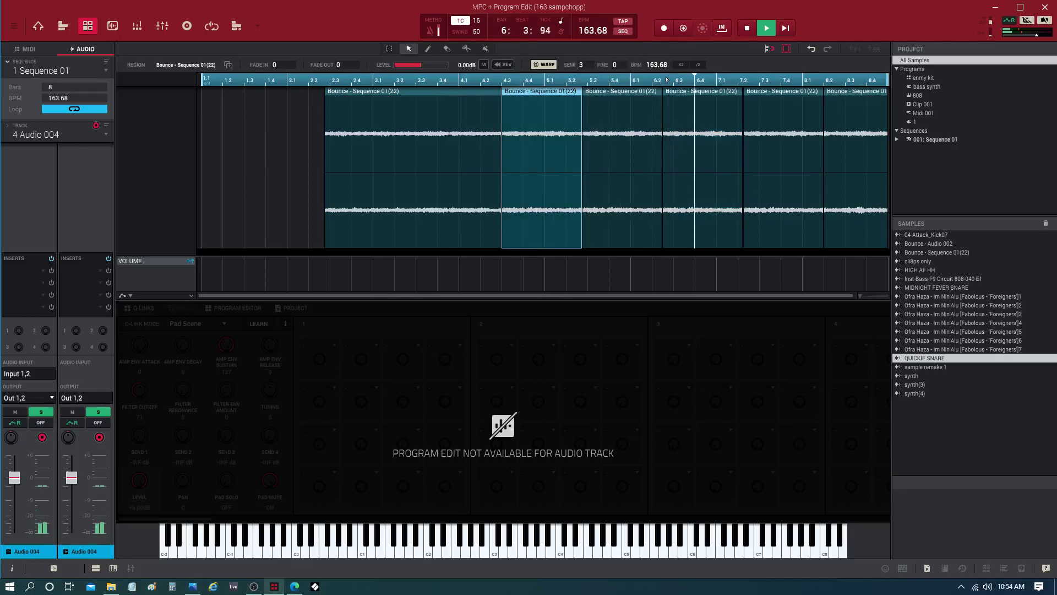
{"action": "key", "text": "space"}
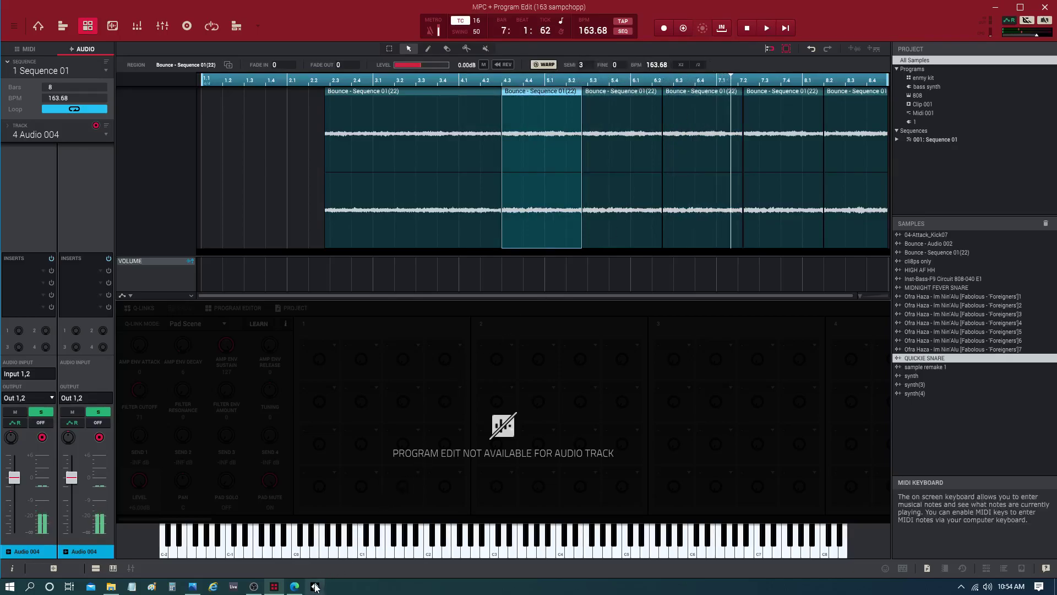
{"action": "mouse_move", "coordinate": [296, 588]}
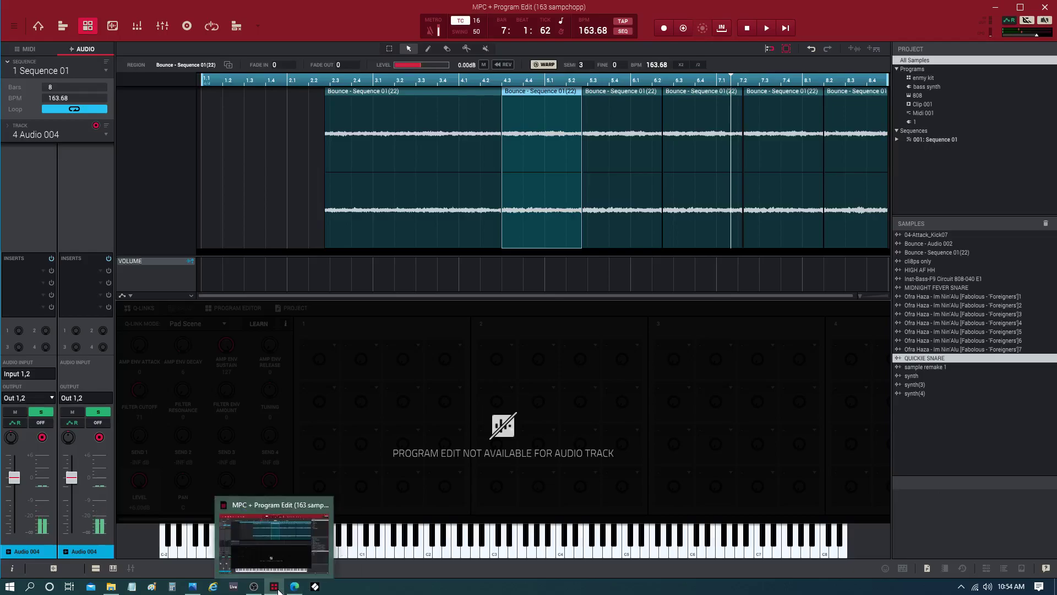